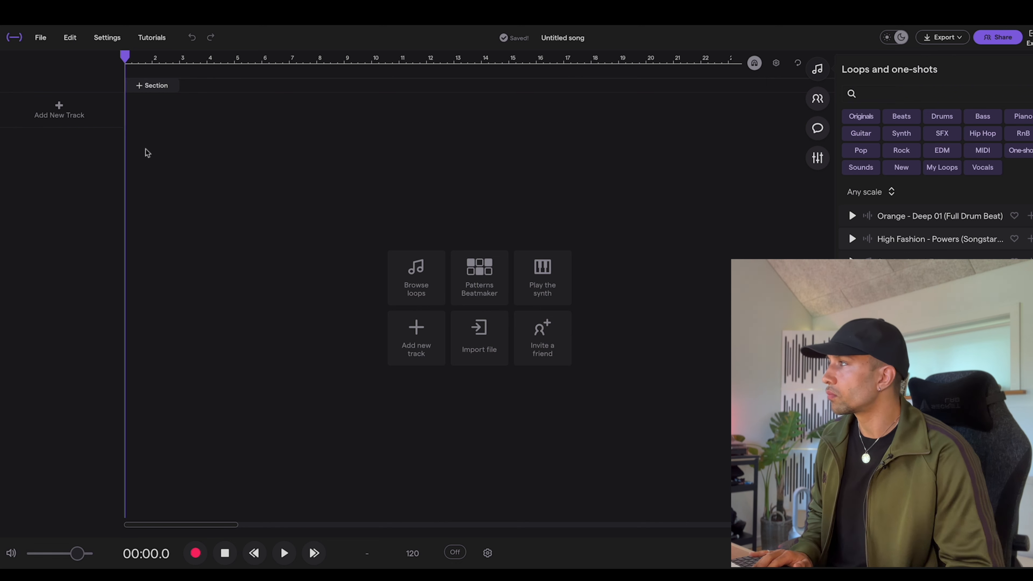
- Search the loop library for trap kick one-shots and place Trap - Good Kick at the start of the timeline
left_click(918, 95)
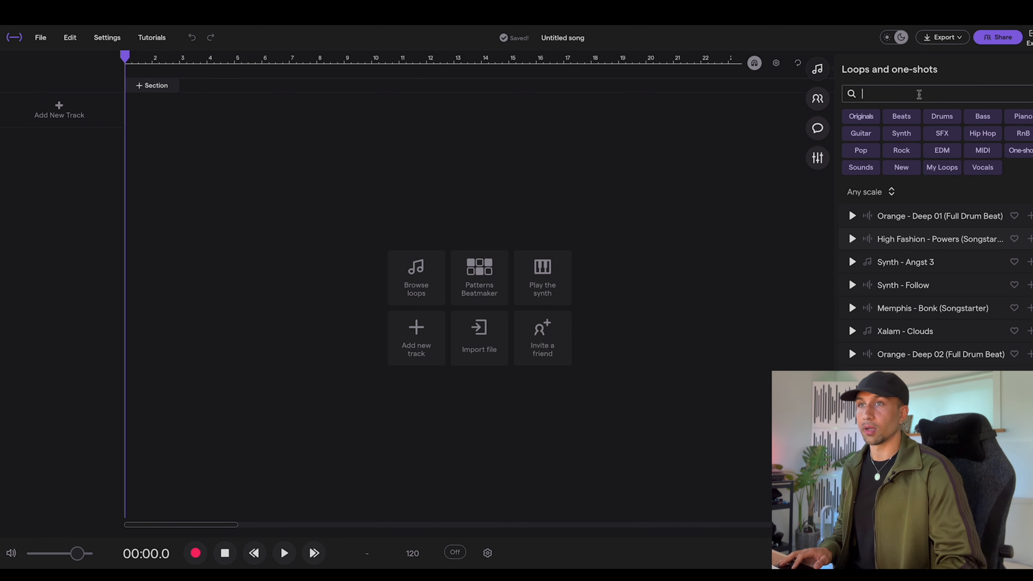
left_click(1021, 152)
triple_click(917, 93)
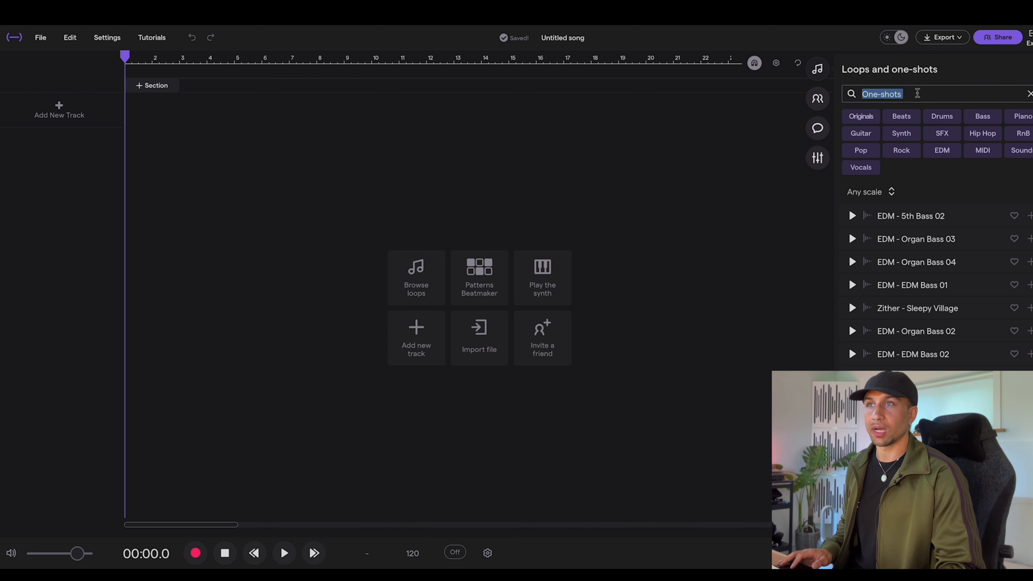
left_click(914, 93)
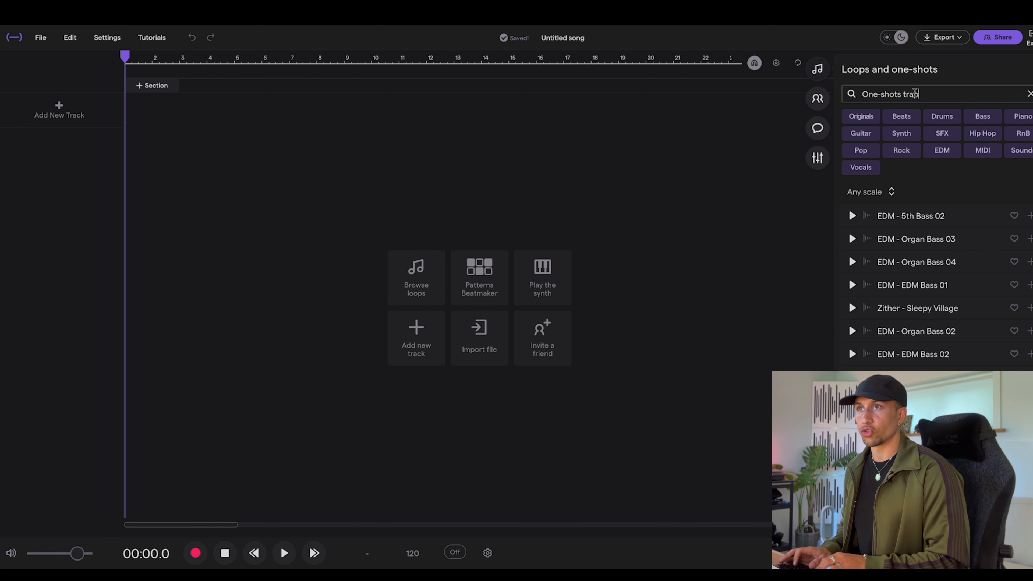
key("Return")
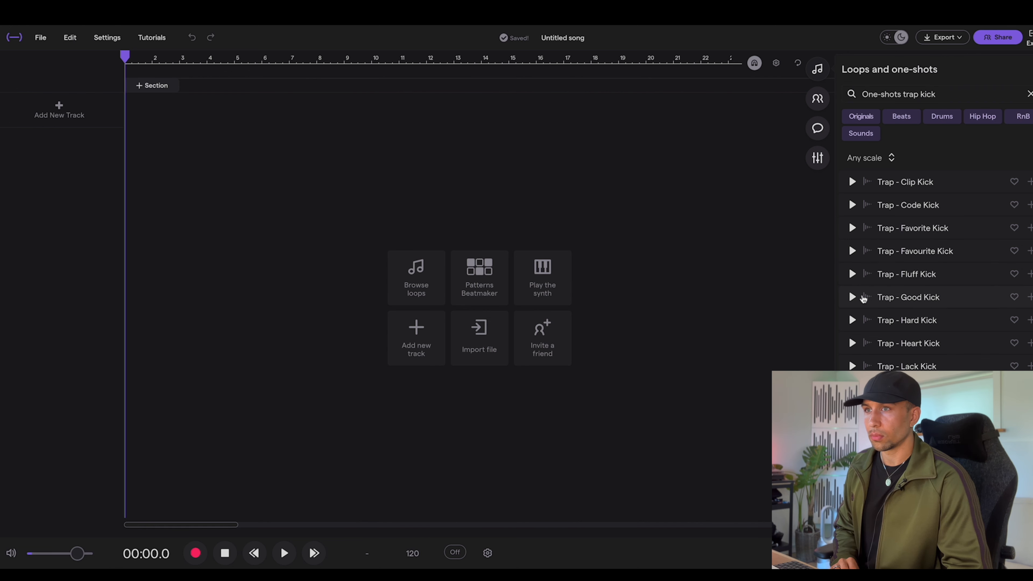
left_click_drag(914, 299, 129, 137)
- Search the one-shots for trap snares and audition one of the samples further down the results
double_click(961, 94)
type("snare")
key("Return")
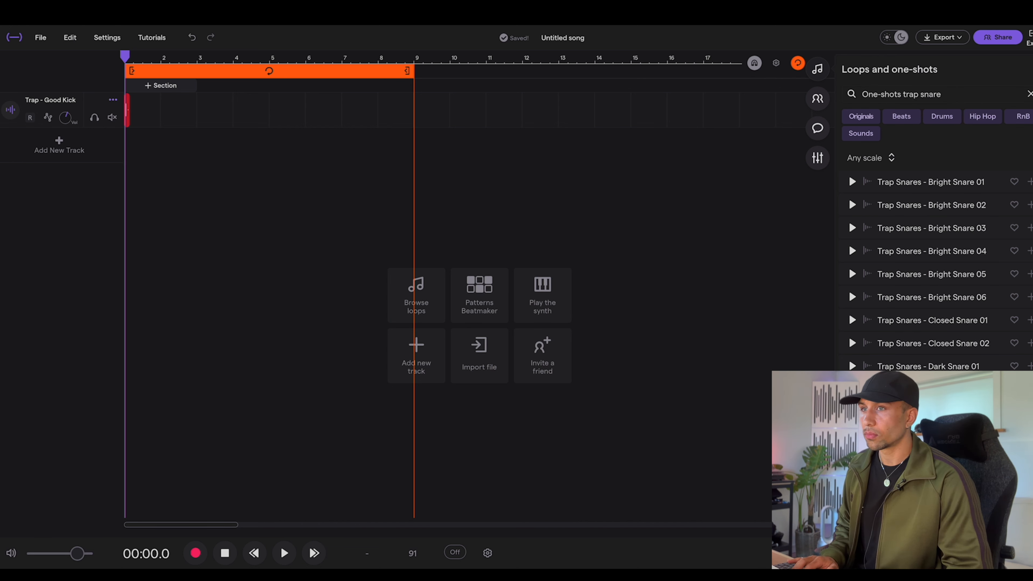
scroll(849, 195, "down", 8)
scroll(849, 206, "down", 10)
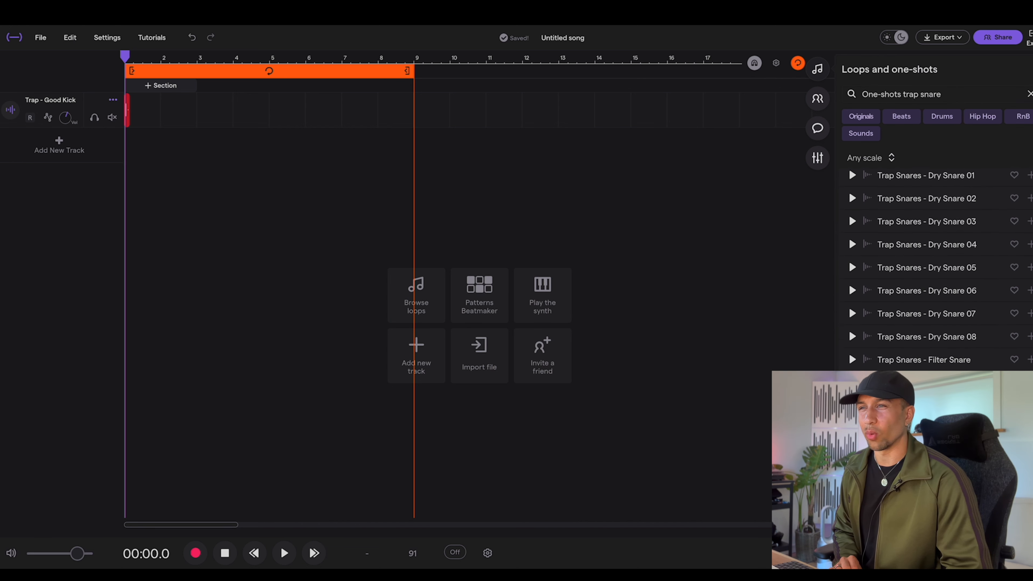
scroll(850, 285, "up", 2)
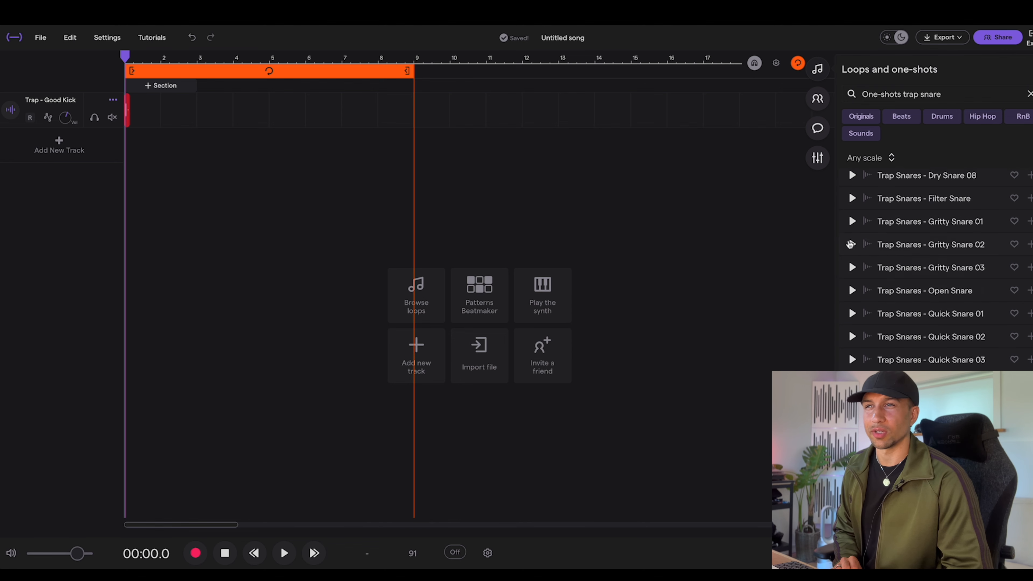
scroll(848, 272, "down", 4)
left_click(850, 230)
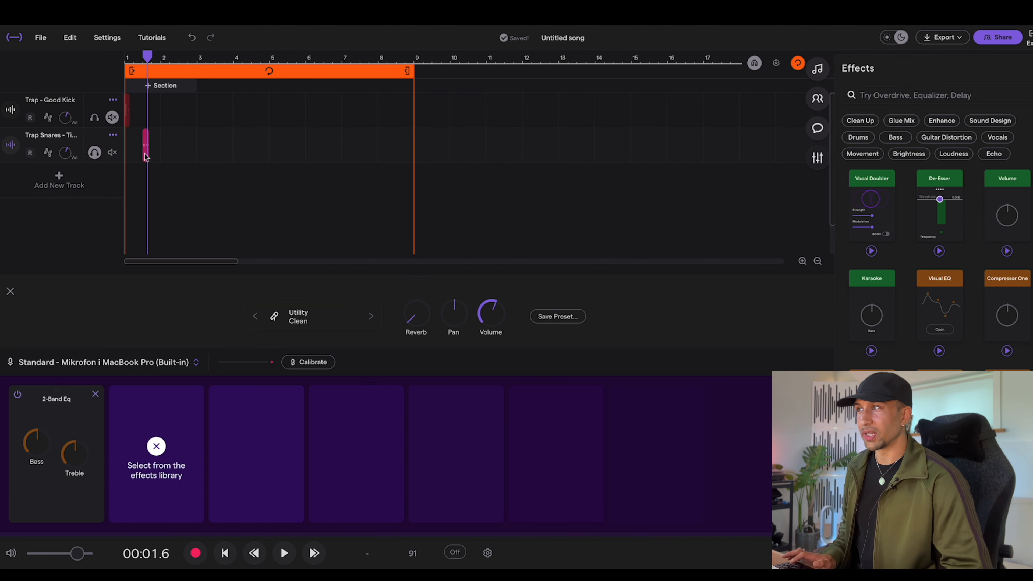
- Change the pitch of the snare region by +3
right_click(146, 150)
mouse_move(246, 533)
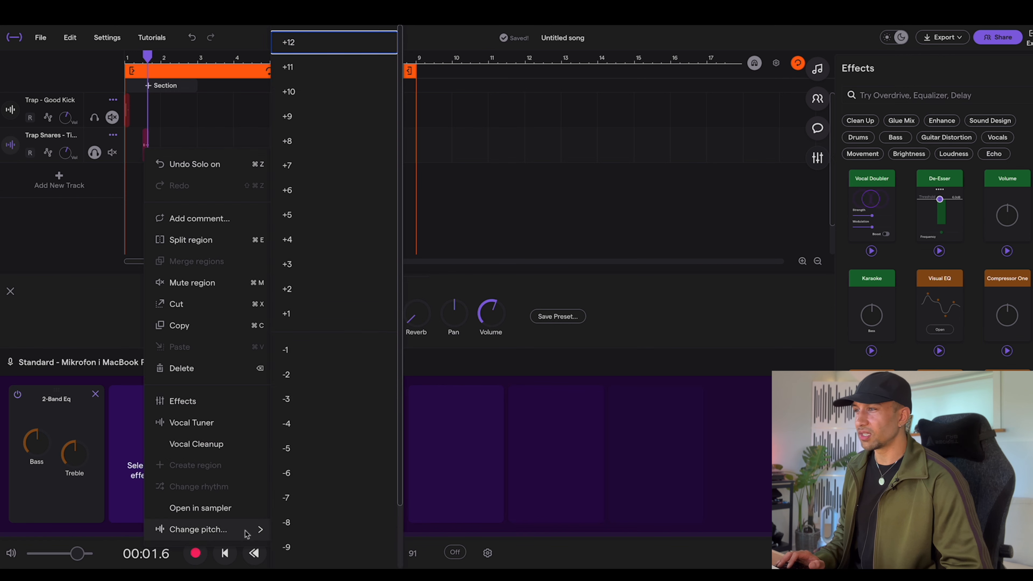
left_click(334, 263)
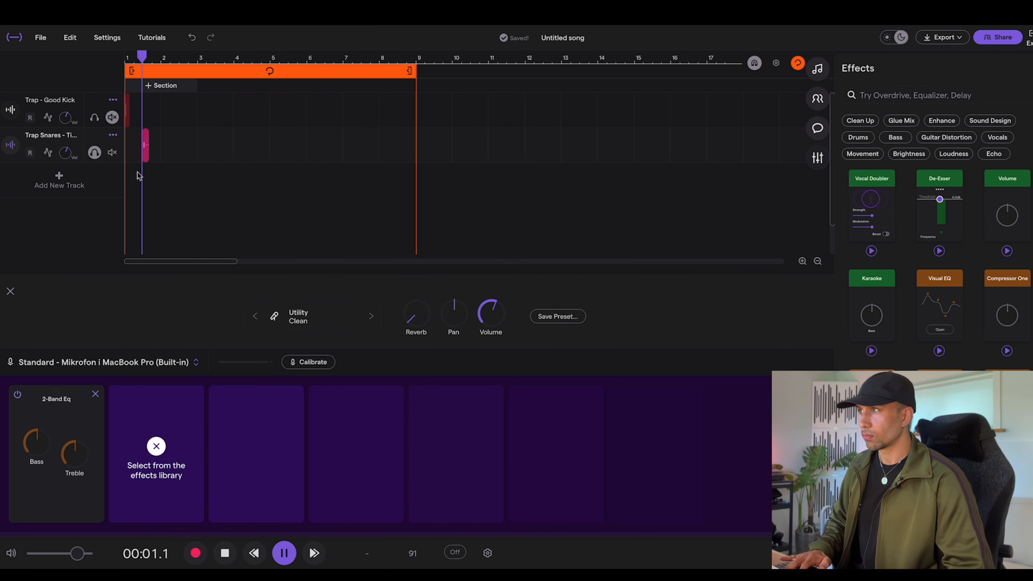
- Add a Visual EQ to the snare track, dip the mids just above 1 kHz, boost 9.46 kHz by 3.43 dB, and cut the lows
left_click(9, 148)
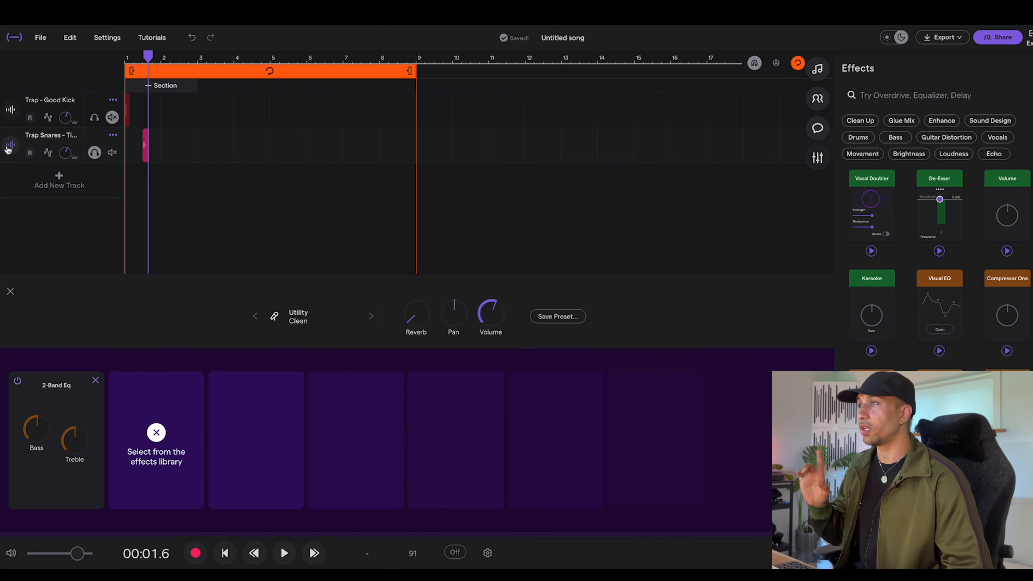
left_click(8, 150)
left_click(948, 319)
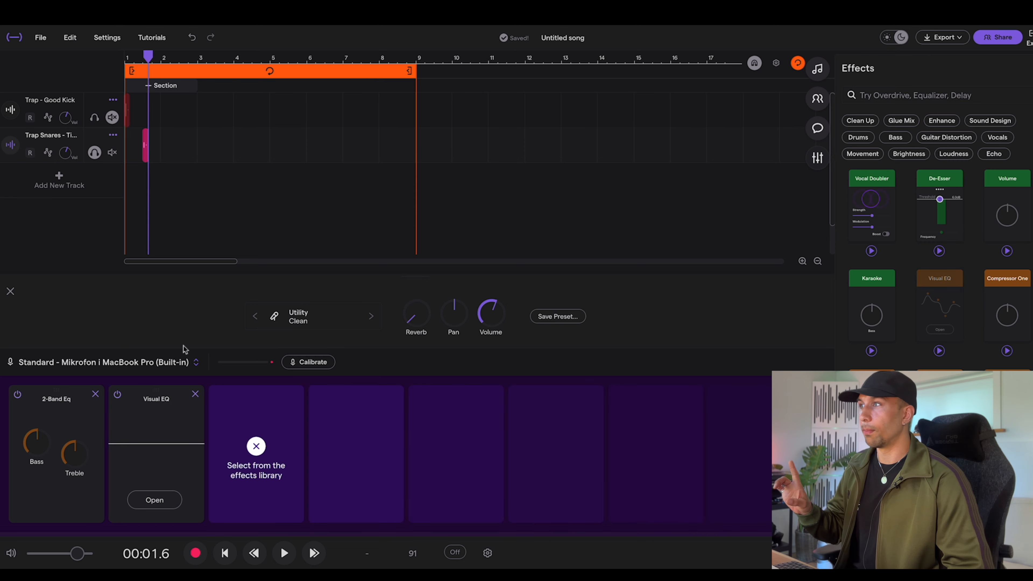
left_click(155, 500)
left_click_drag(464, 174, 499, 202)
left_click_drag(547, 174, 572, 161)
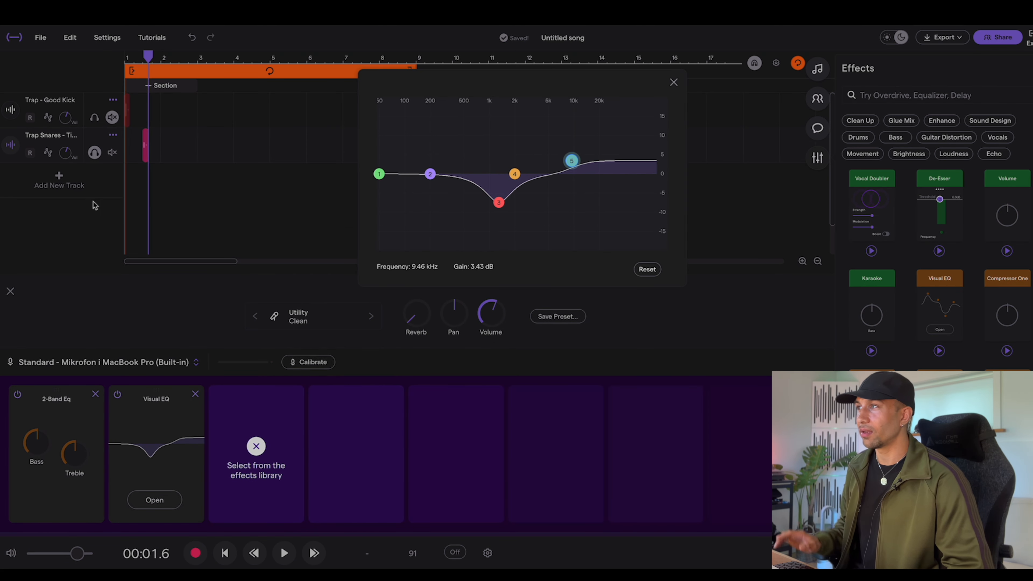
left_click(138, 191)
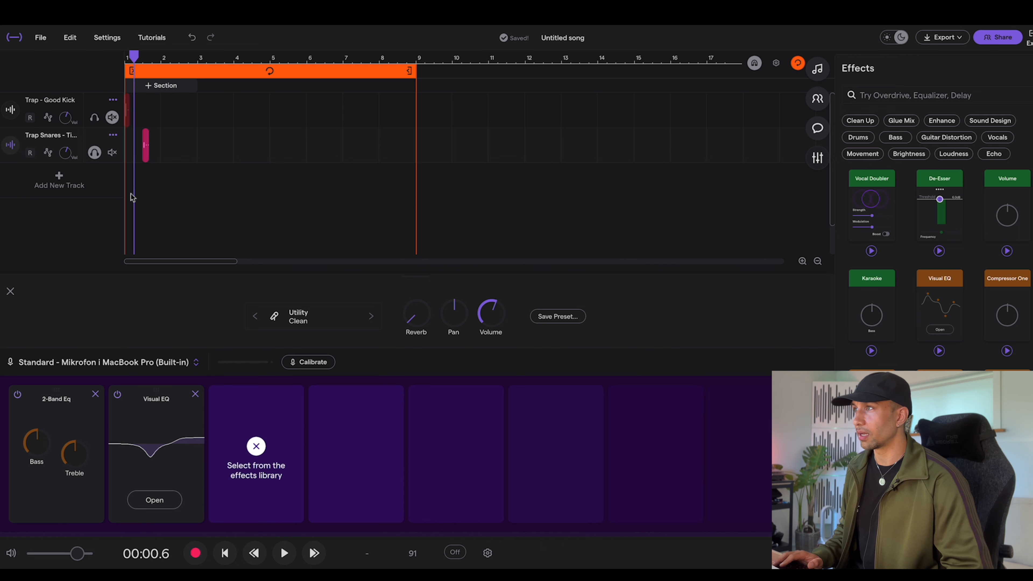
left_click(154, 499)
left_click_drag(379, 174, 455, 265)
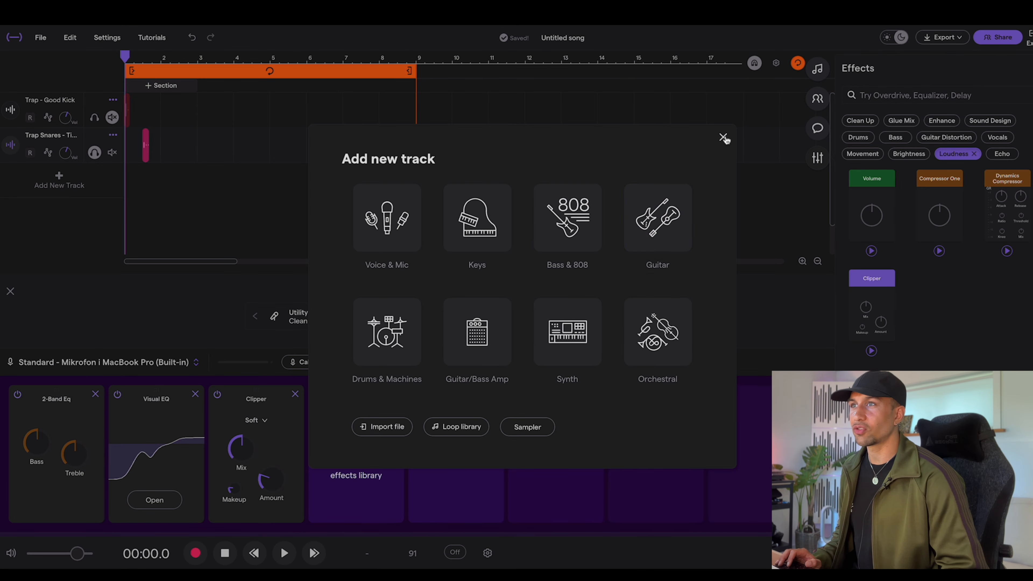
- Duplicate the snare track and move the copied snare region slightly later, towards the end of bar 1
left_click(724, 138)
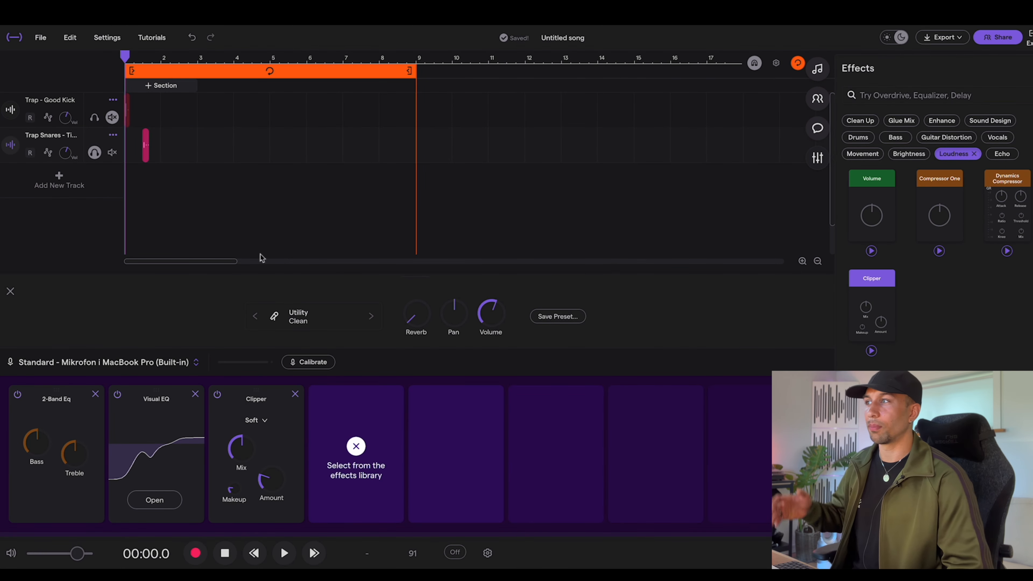
left_click(802, 262)
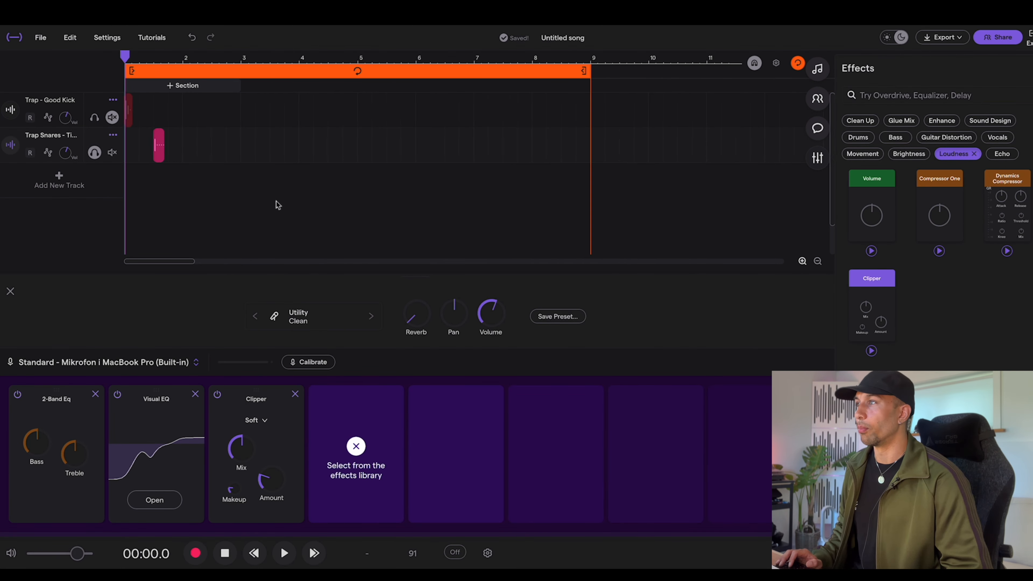
left_click(112, 136)
left_click(145, 175)
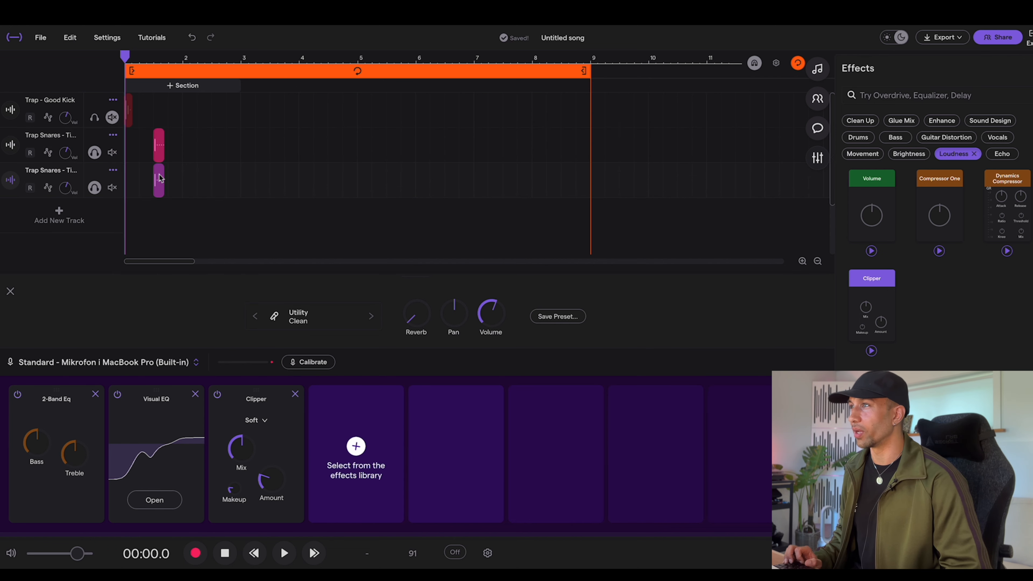
left_click_drag(159, 180, 178, 181)
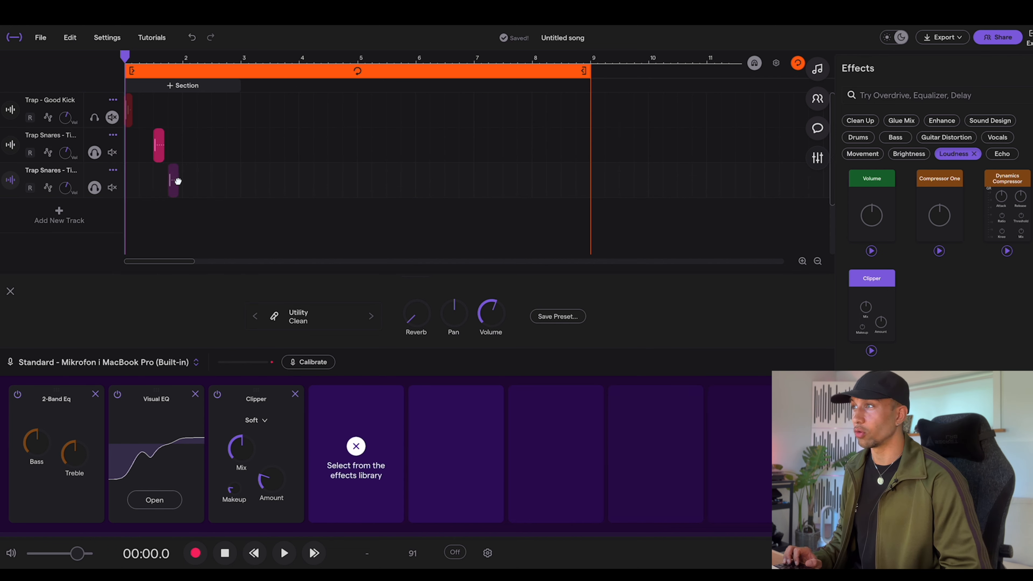
- Play back the drum pattern, select all the kick and snare regions, and duplicate them one bar later
left_click(802, 262)
key("space")
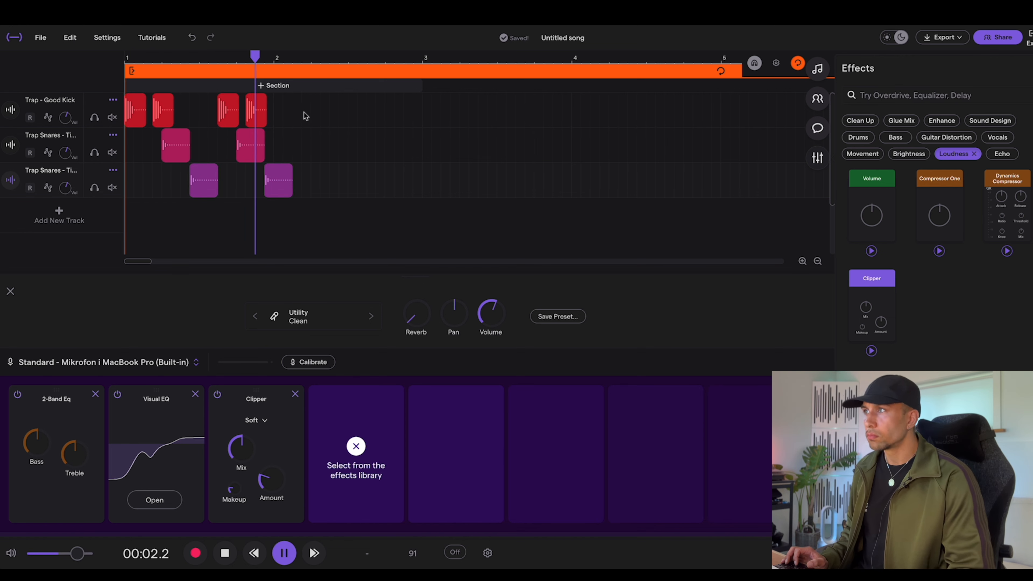
key("space")
left_click_drag(305, 115, 140, 180)
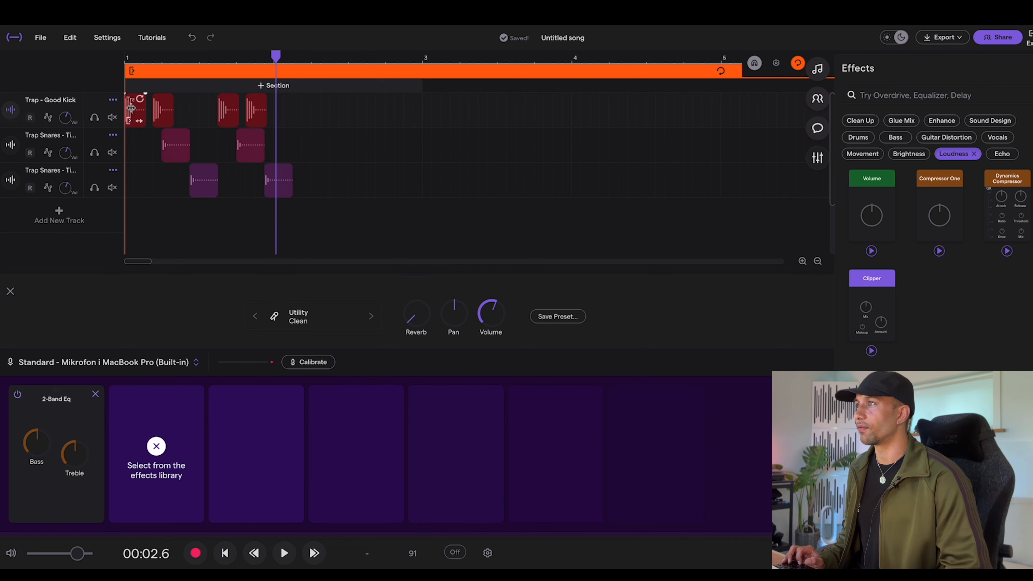
left_click_drag(131, 107, 284, 109)
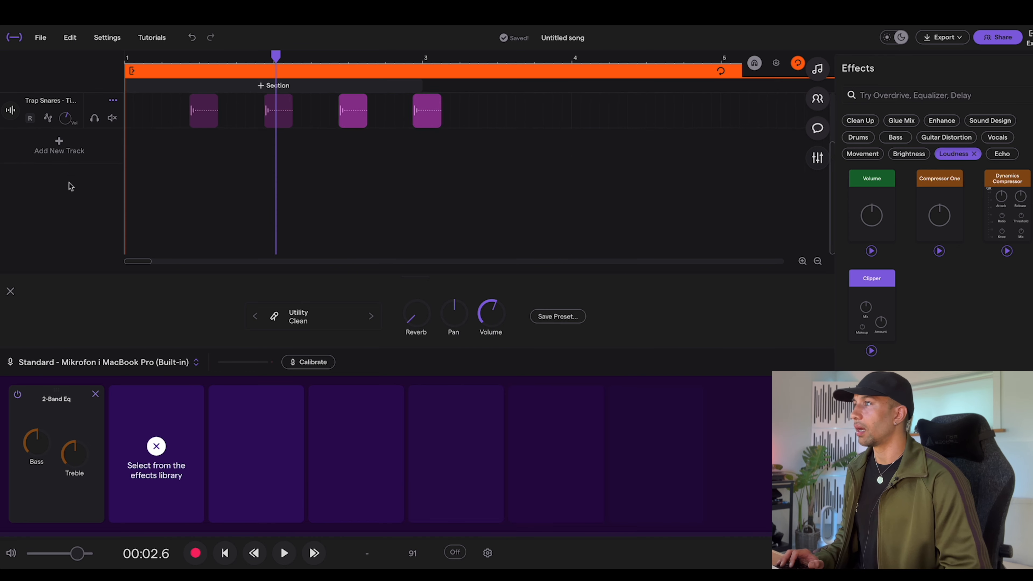
- Add a Smart Drummer track and create a drummer region at the start of its timeline
left_click(59, 150)
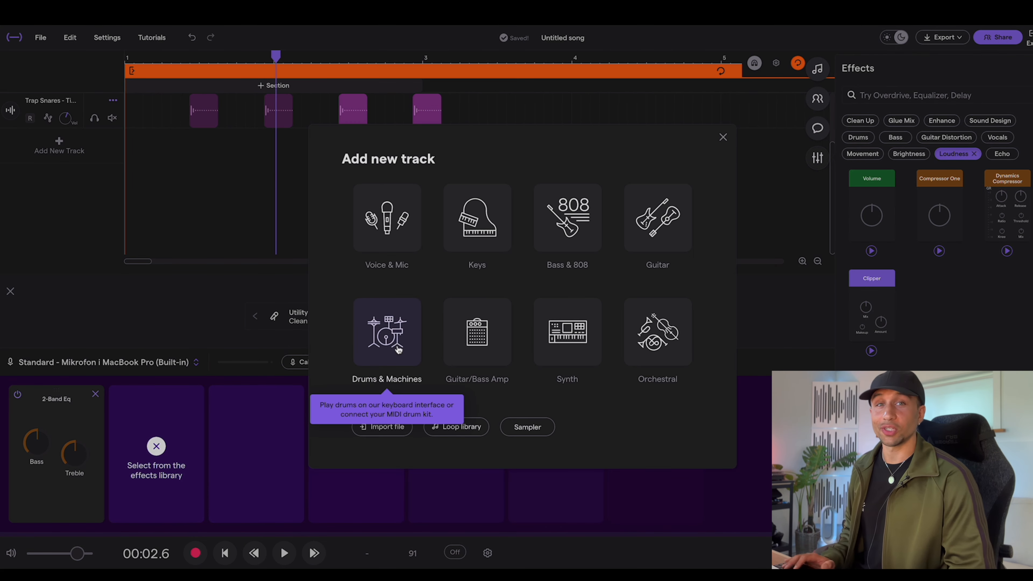
left_click(384, 336)
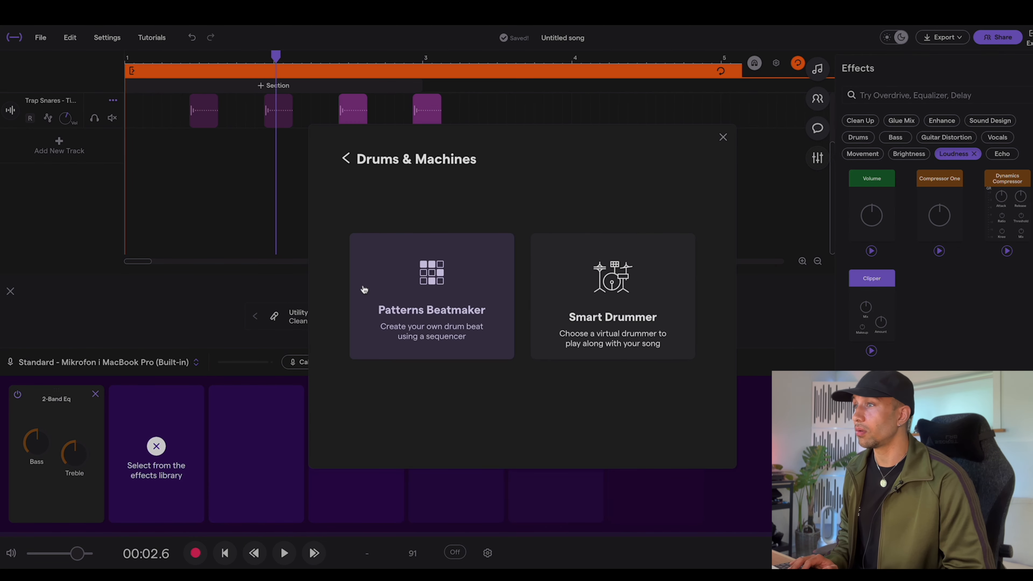
left_click(589, 296)
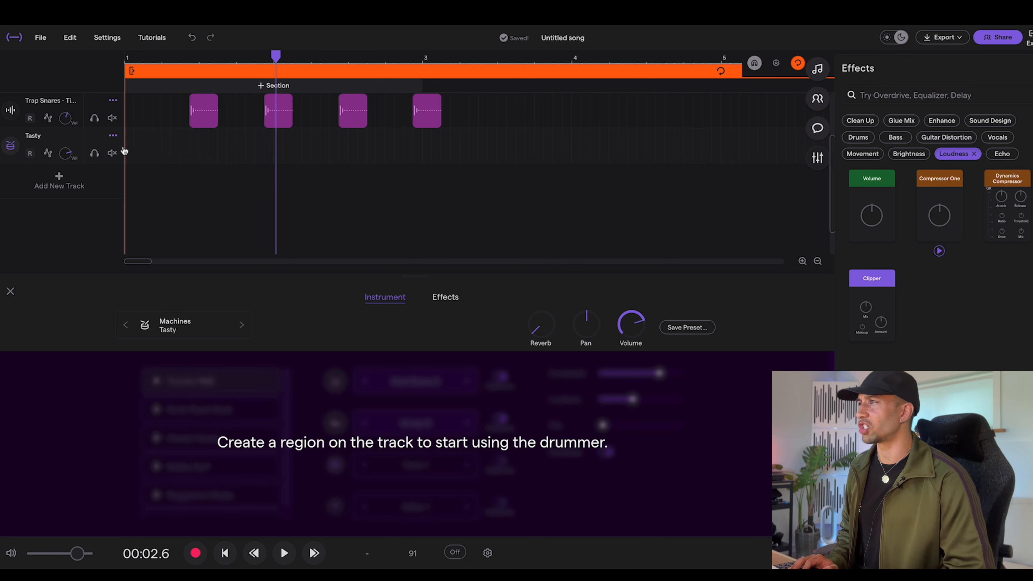
left_click(135, 149)
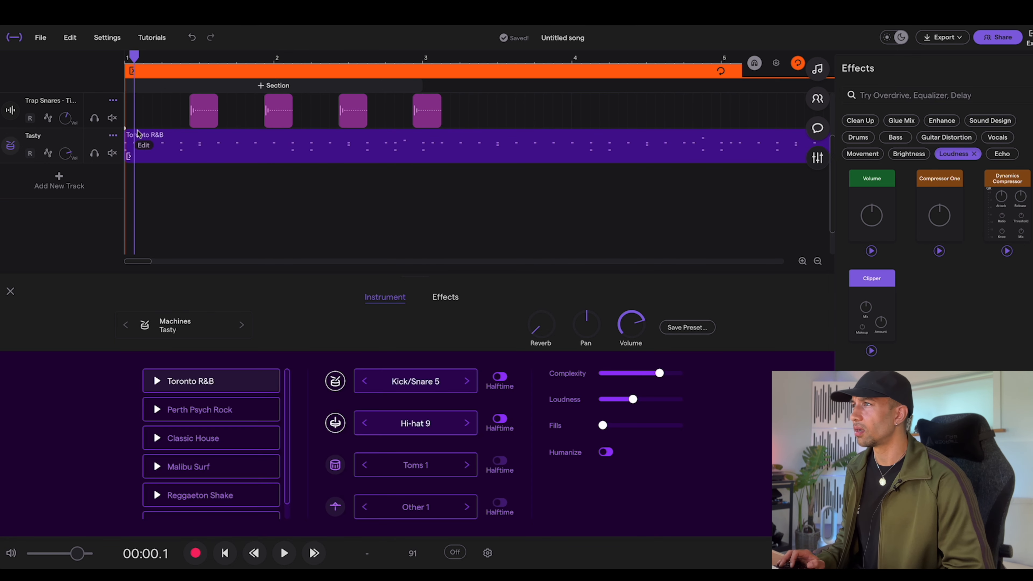
- Select the drummer region, switch its preset to Vanilla, and audition it from the start of the song
left_click(126, 122)
left_click(817, 260)
left_click(817, 260)
left_click(817, 261)
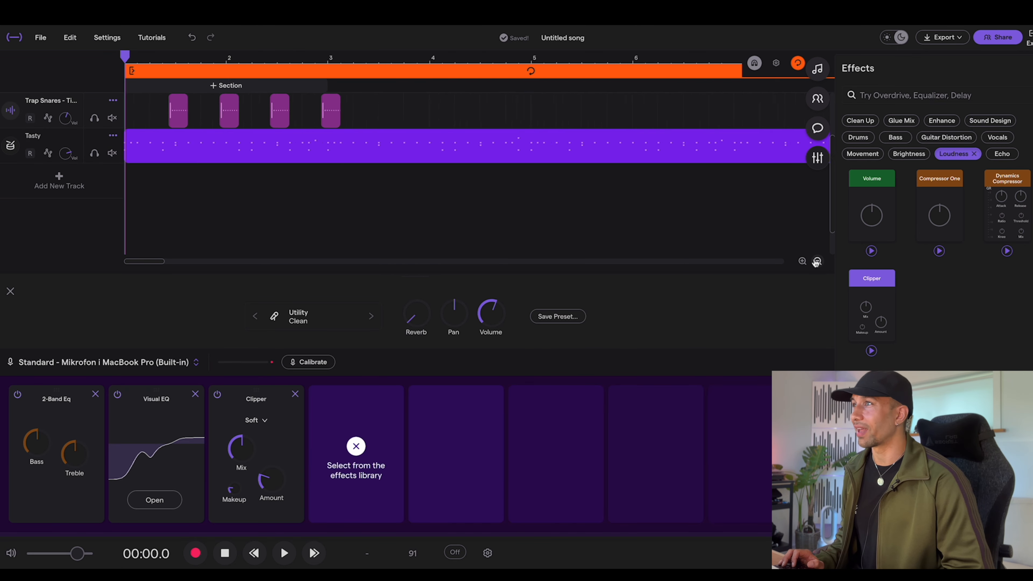
left_click(817, 261)
left_click(817, 261)
left_click(41, 137)
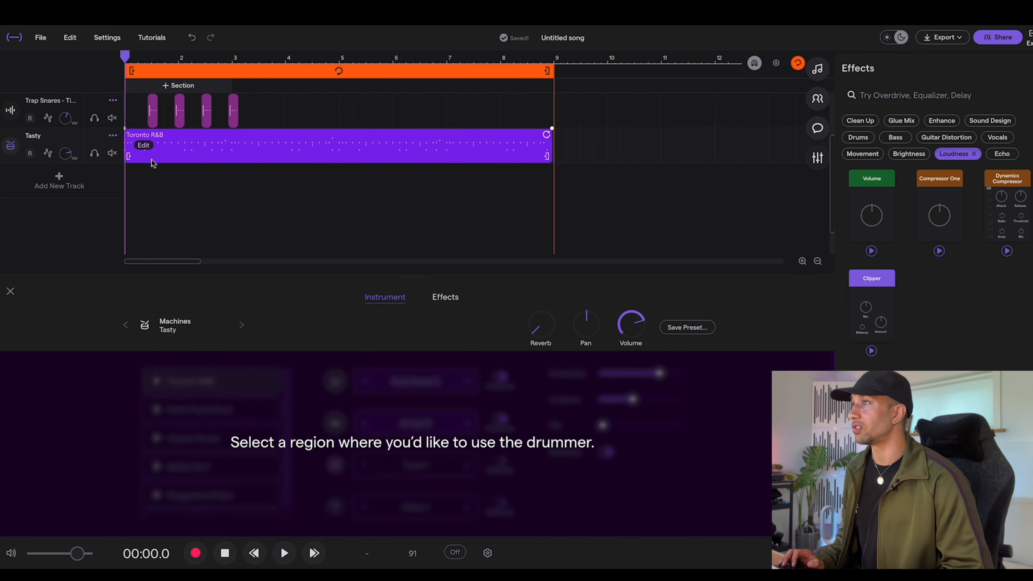
left_click(152, 159)
scroll(191, 423, "down", 1)
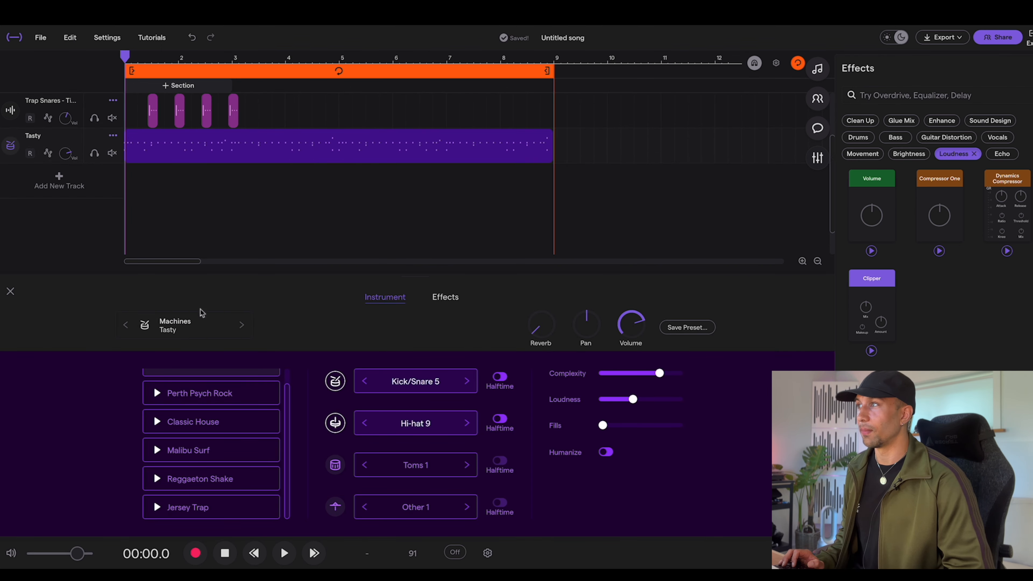
left_click(124, 182)
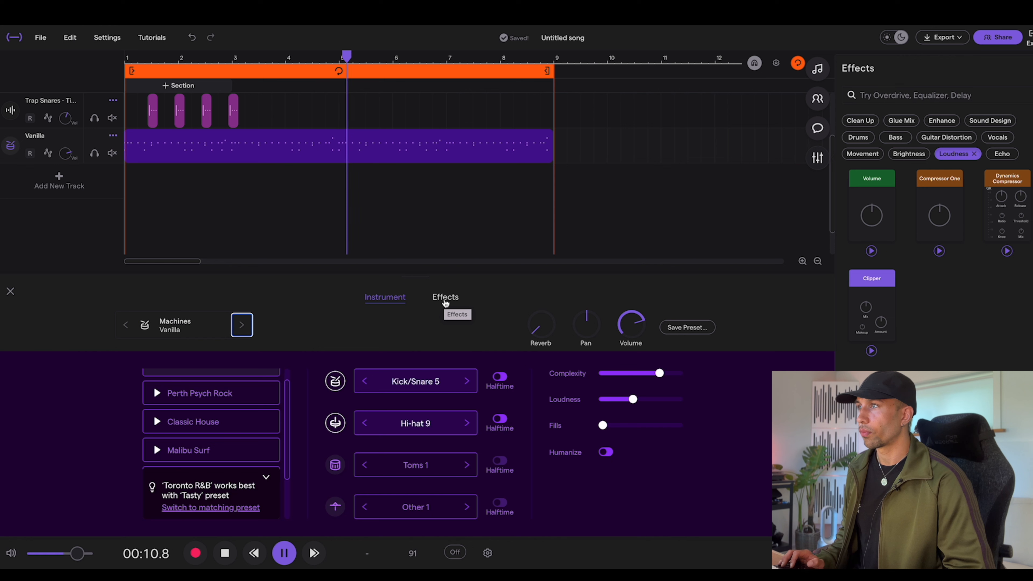
key("space")
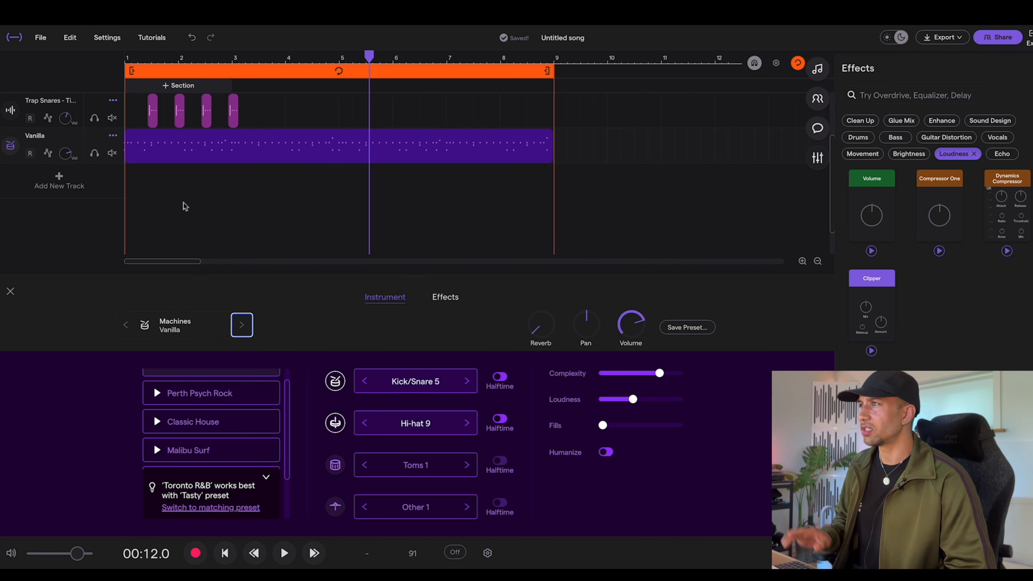
- Delete the drummer region and remove the Vanilla drummer track
left_click(280, 153)
key("Delete")
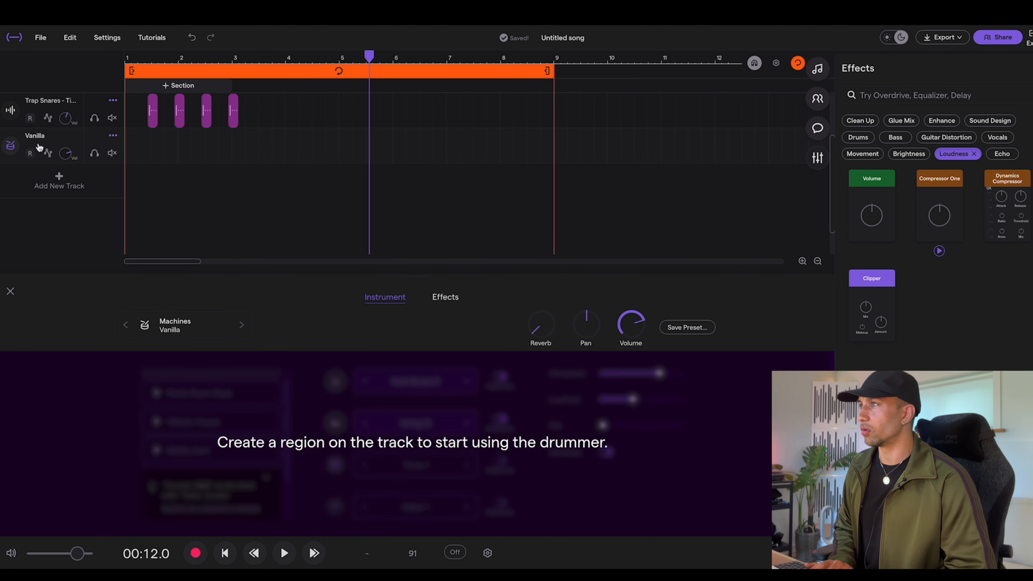
left_click(112, 136)
left_click(181, 212)
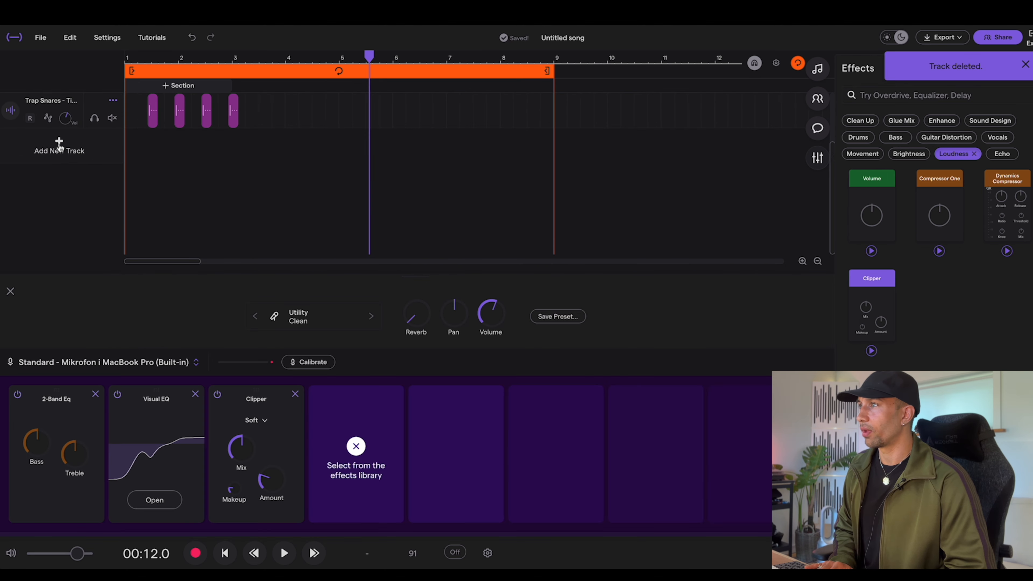
- Add a Patterns Beatmaker track from the Drums & Machines category
left_click(59, 143)
left_click(409, 347)
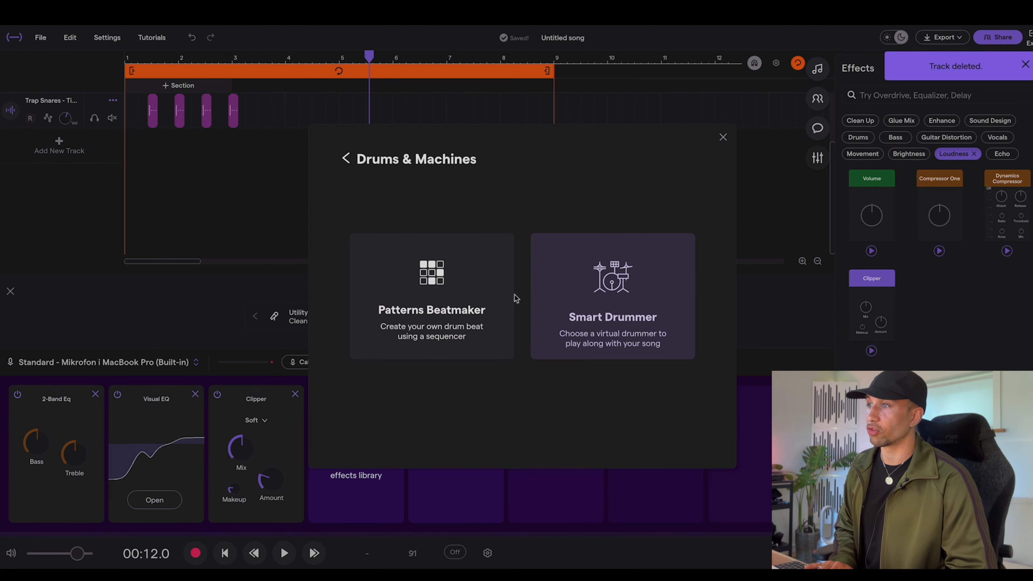
left_click(501, 299)
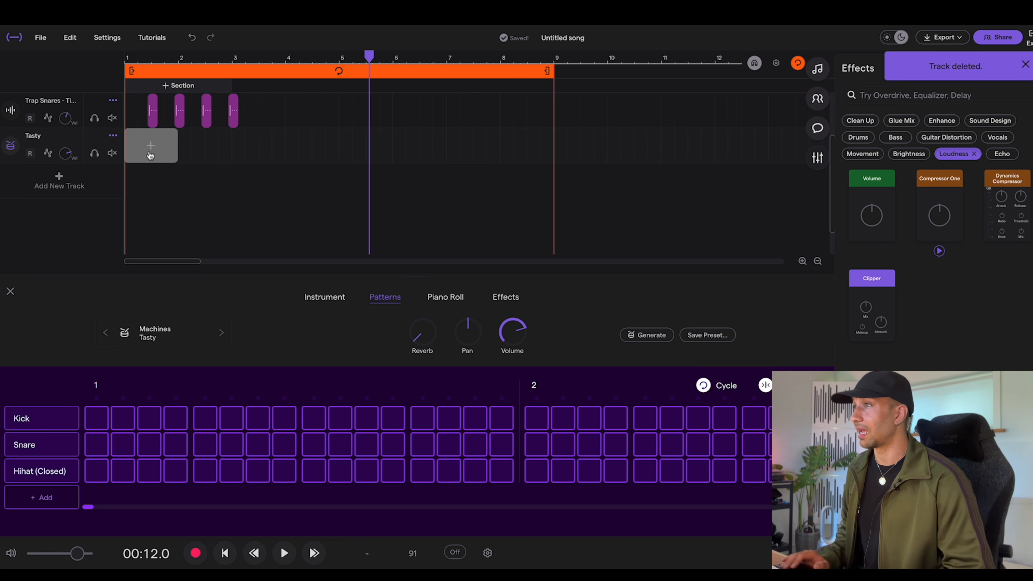
- Fill the closed hi-hat row with consecutive hits across the first bar of the pattern
left_click(96, 471)
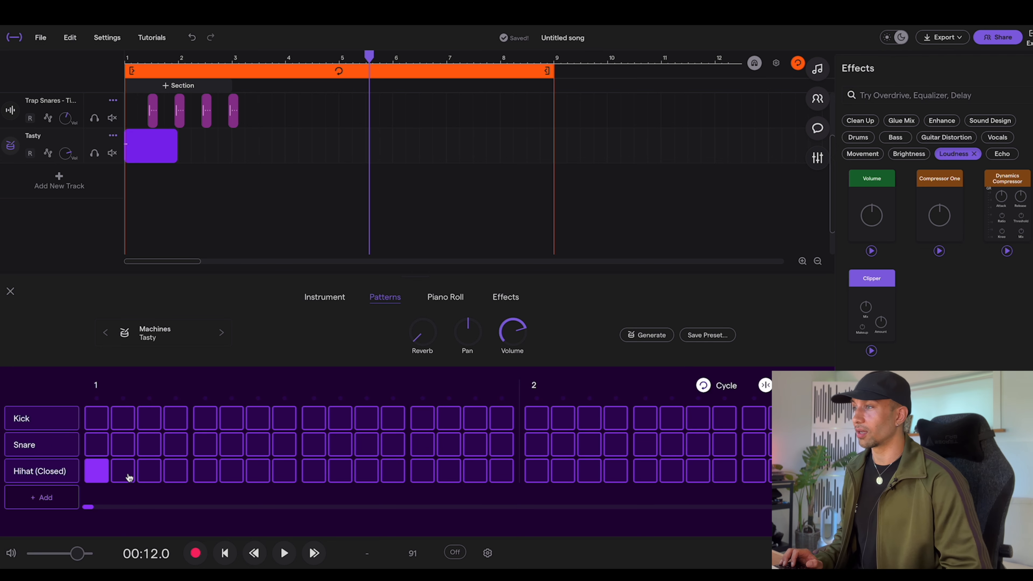
left_click(123, 471)
left_click(149, 471)
left_click(176, 471)
left_click(205, 471)
left_click(231, 471)
left_click(258, 471)
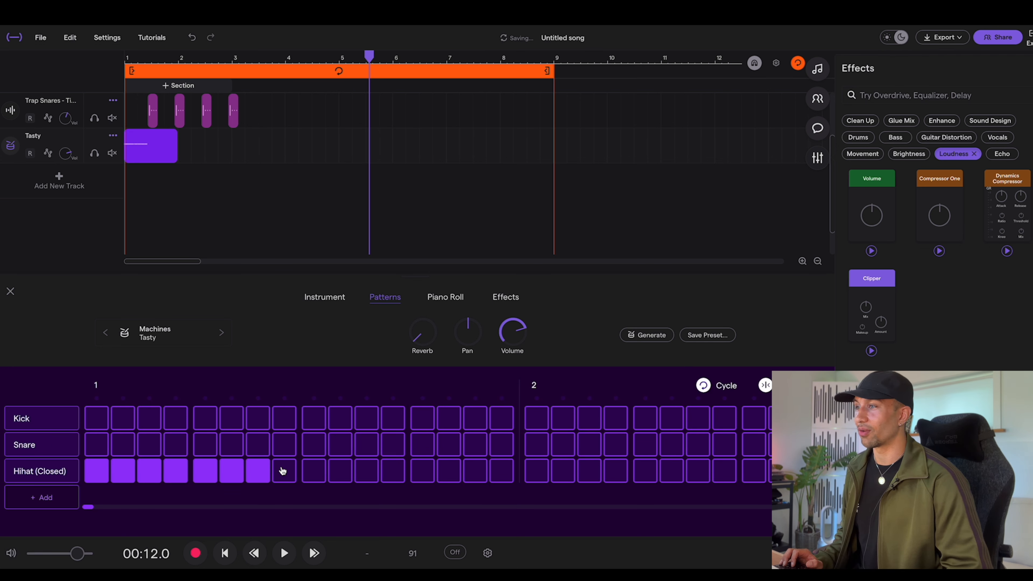
left_click(284, 471)
left_click(314, 471)
left_click(340, 471)
left_click(366, 471)
left_click(393, 471)
left_click(421, 471)
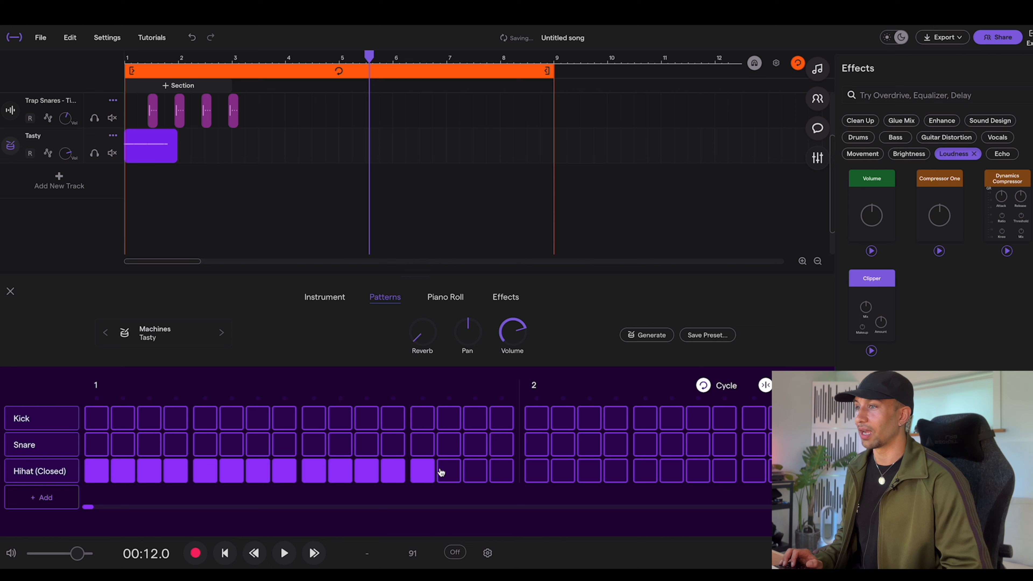
left_click(448, 471)
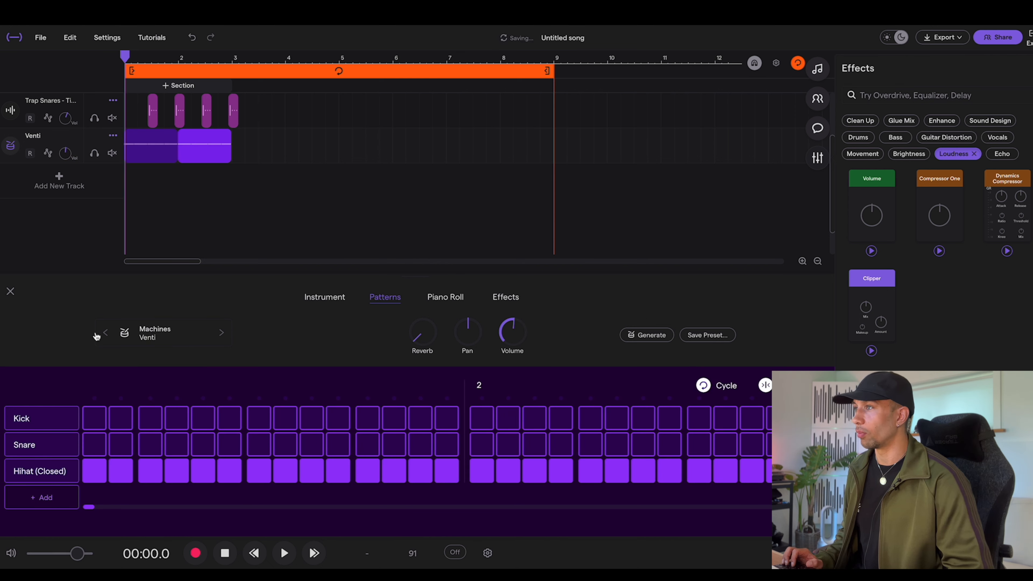
- Switch the pattern track's preset to Vanilla, audition the hi-hats, and take the track out of solo
left_click(105, 333)
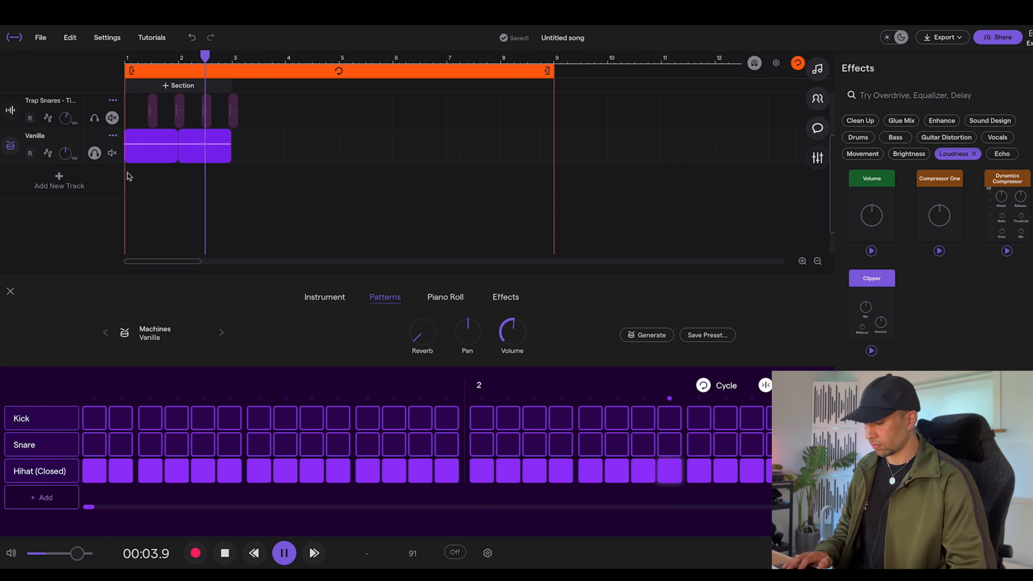
key("space")
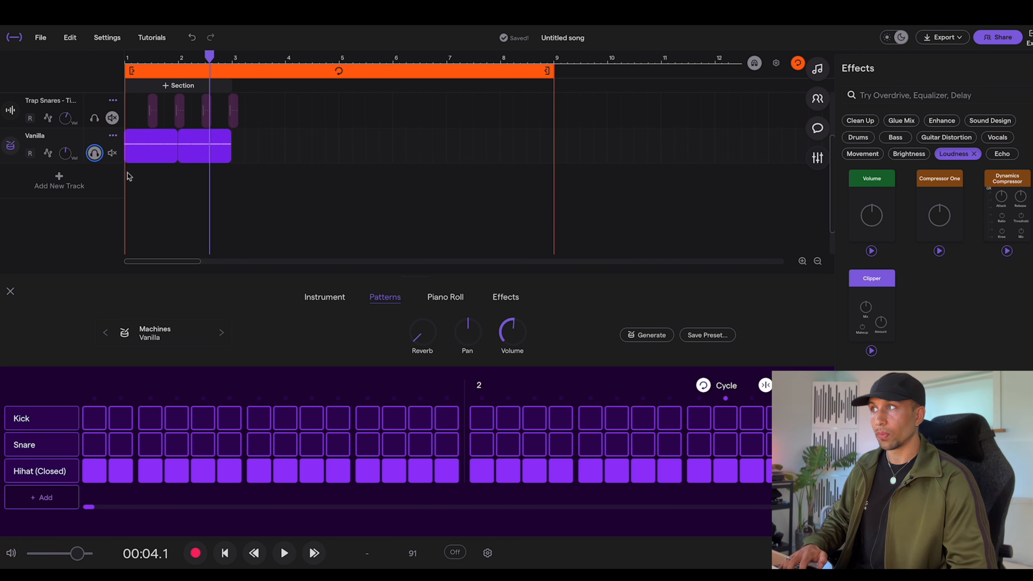
left_click(90, 156)
key("Return")
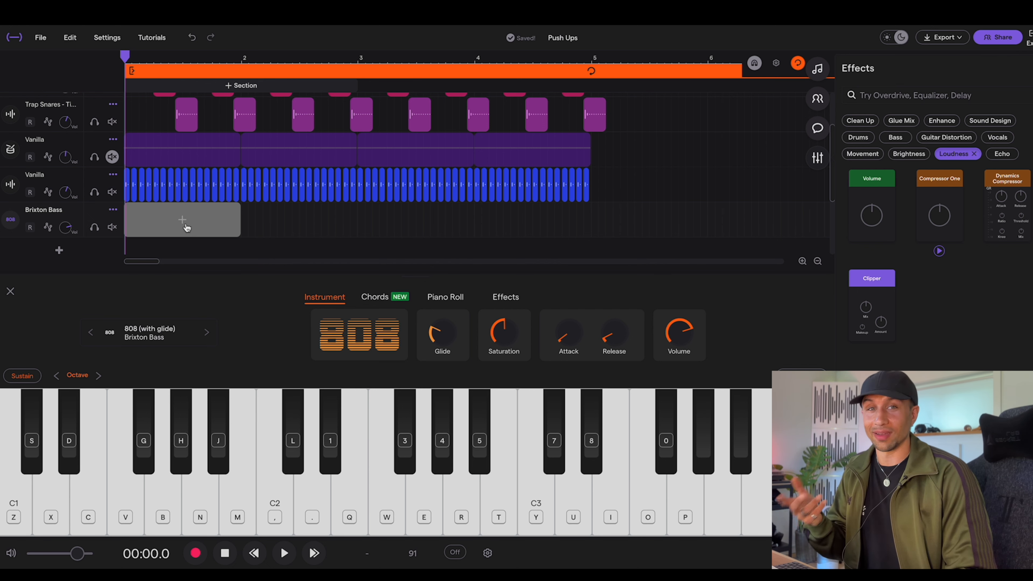
- Create a region at the start of the Brixton Bass track and change the track's 808 preset to Swoop
left_click(183, 221)
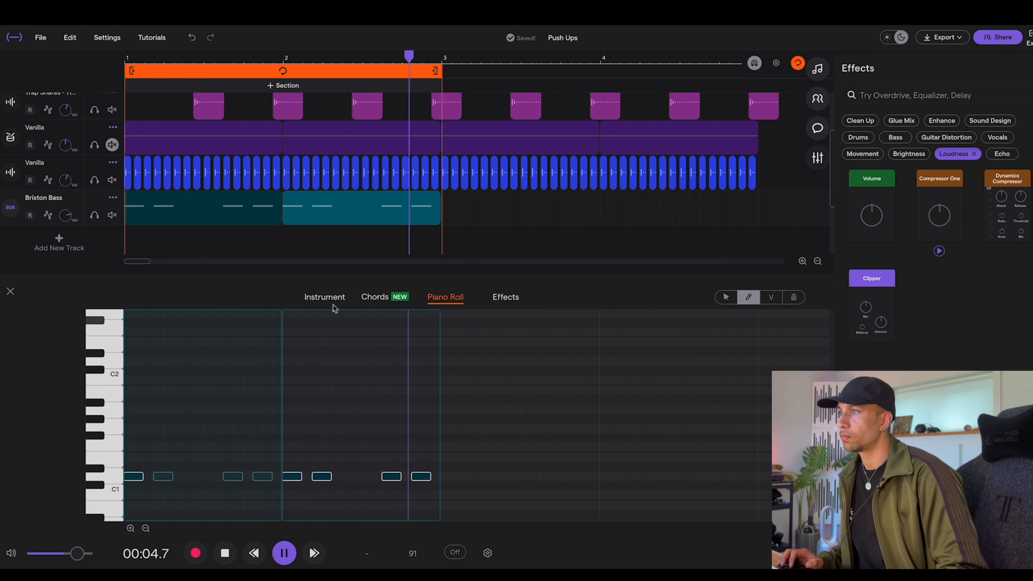
left_click(325, 298)
key("space")
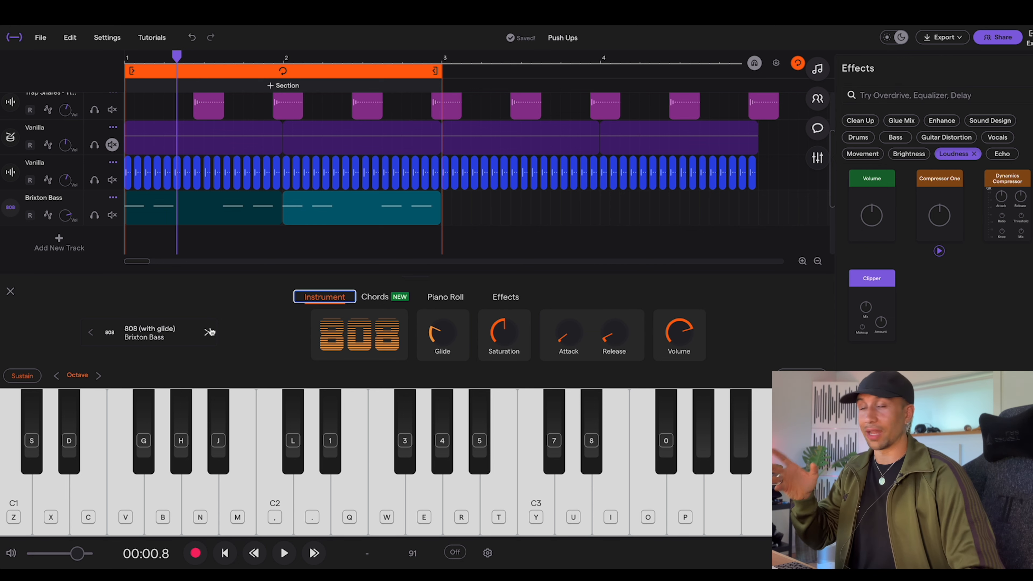
left_click(207, 333)
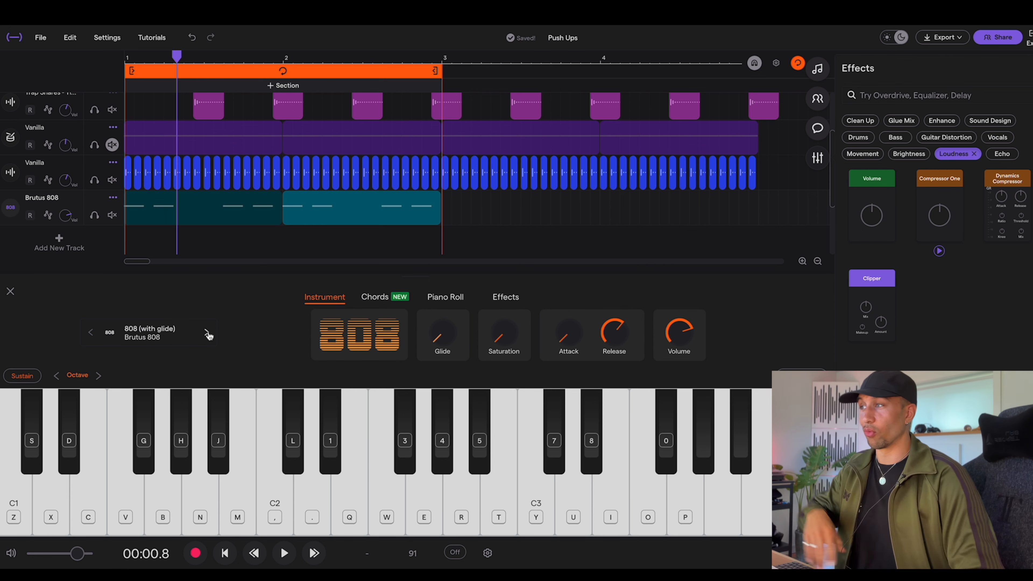
left_click(206, 333)
key("space")
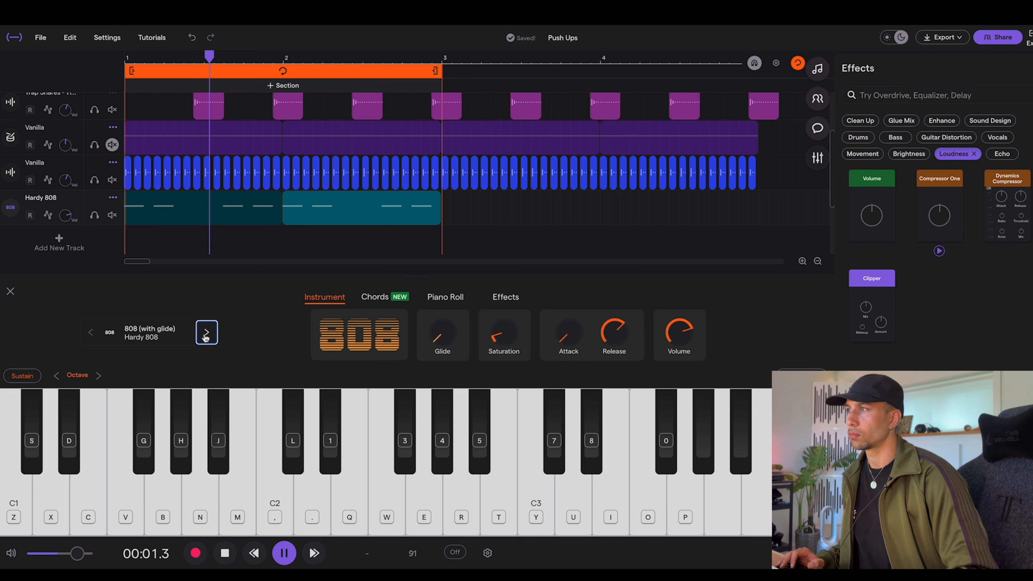
left_click(206, 333)
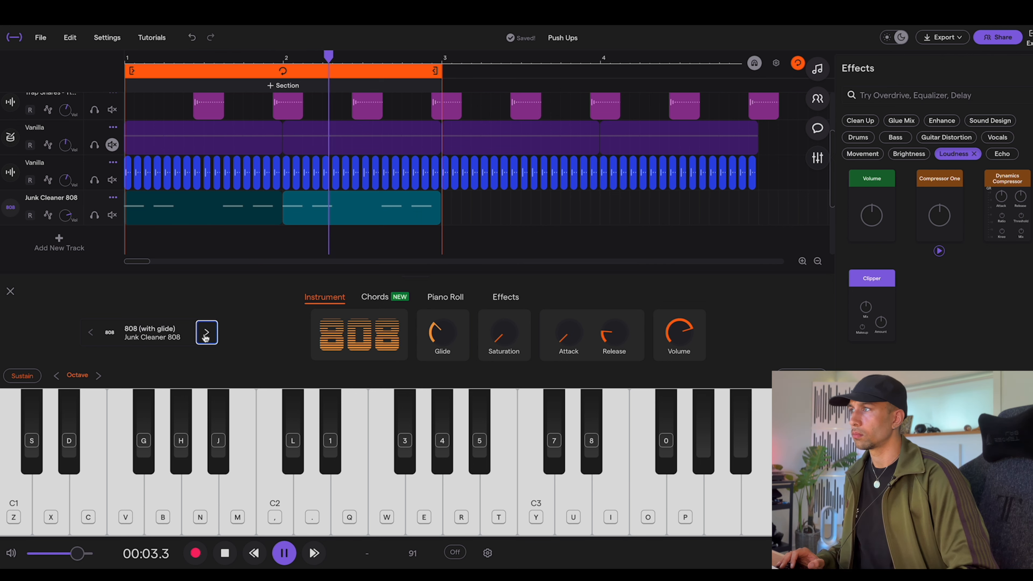
left_click(207, 332)
left_click(207, 333)
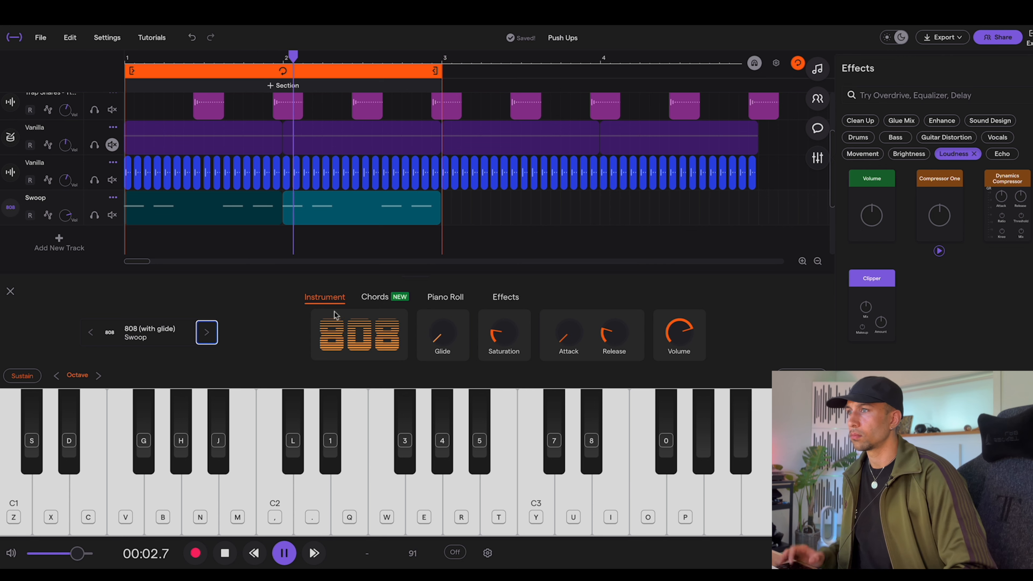
- Raise the Swoop bass's release to its maximum and its attack to about 58 ms while auditioning the loop
left_click_drag(614, 331, 639, 267)
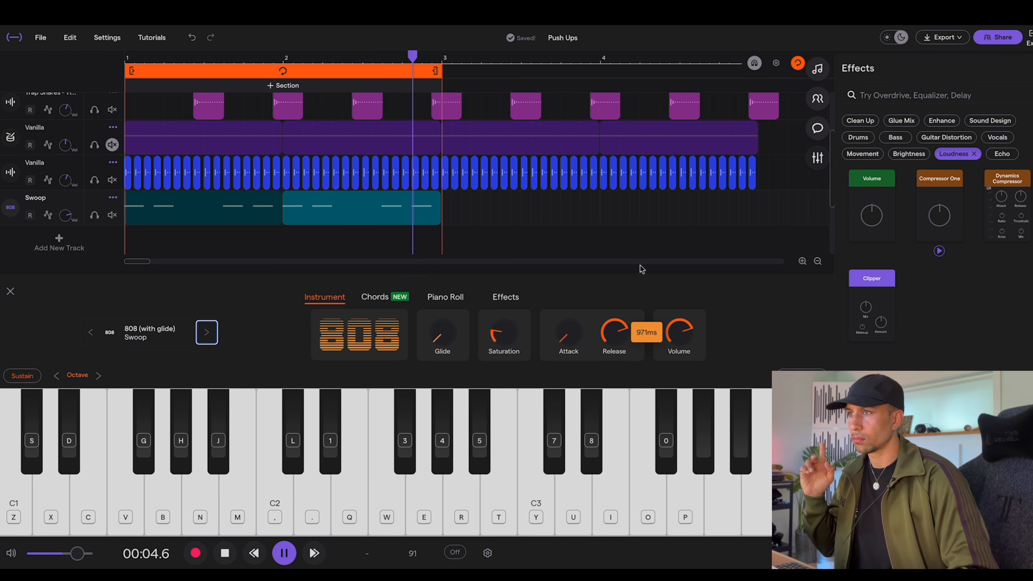
key("space")
left_click_drag(620, 316, 571, 325)
key("space")
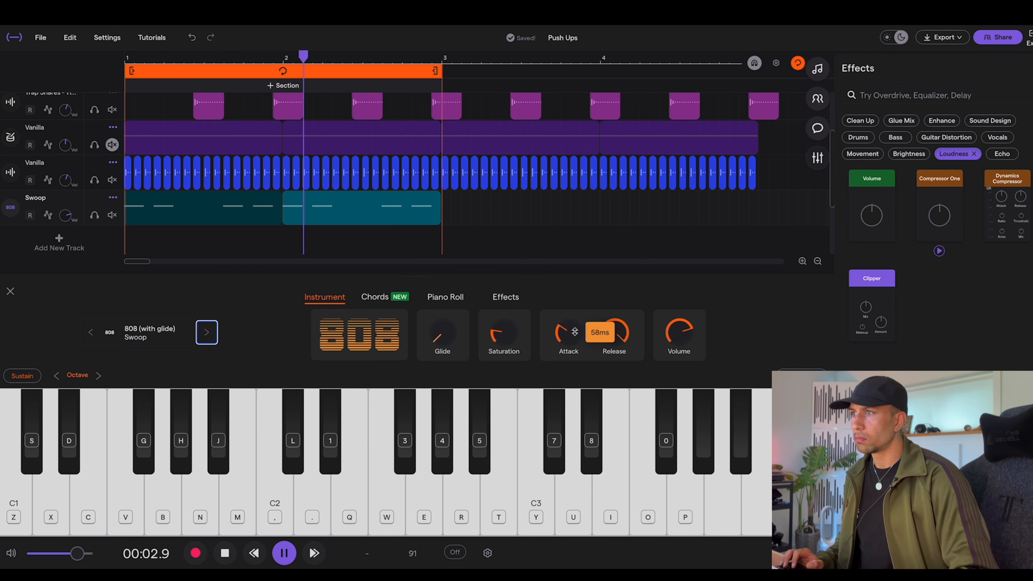
key("space")
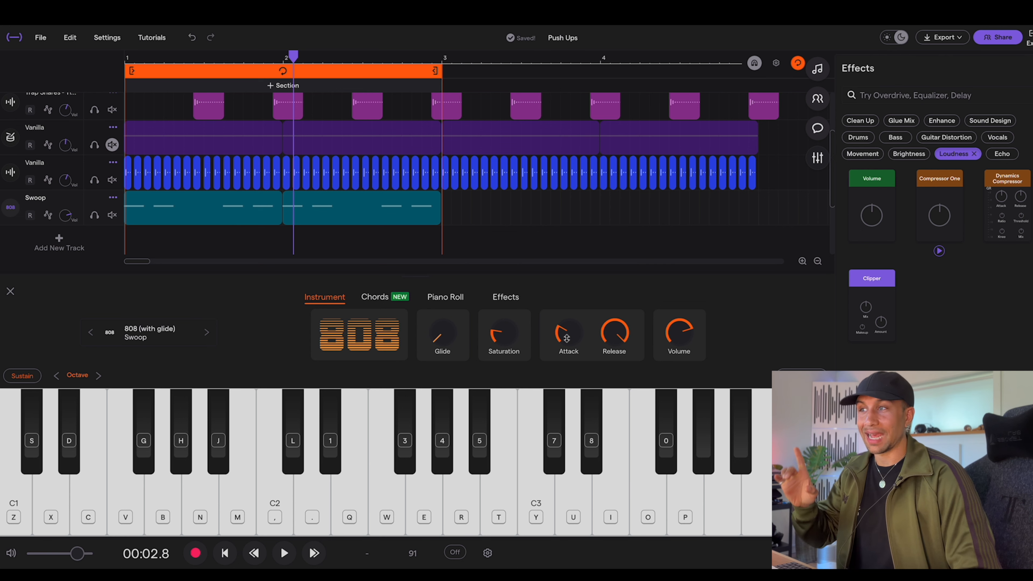
mouse_move(567, 337)
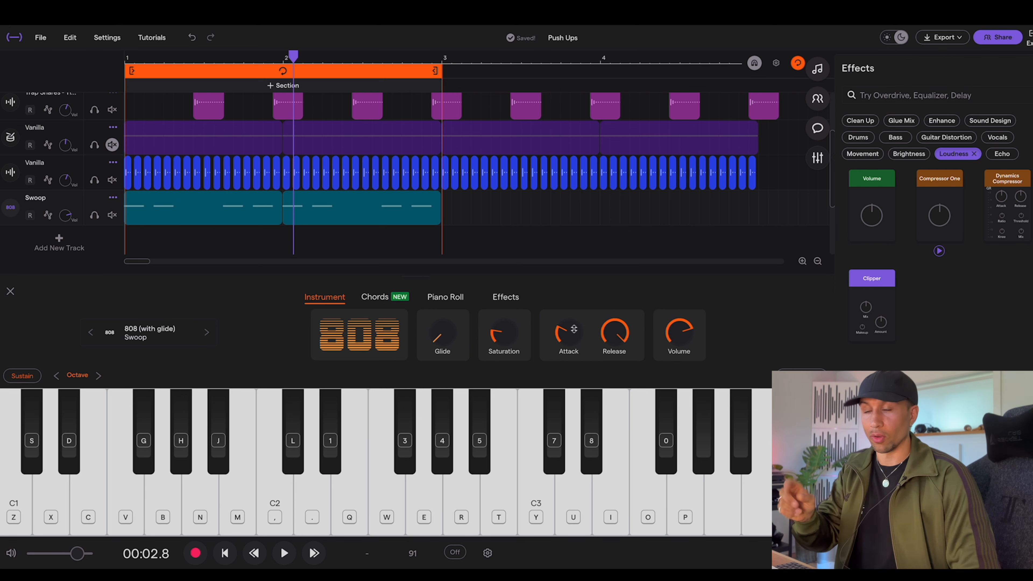
- Shorten the regions on the Trap - Good Kick track to about a quarter beat and add a fade out to the first one
scroll(402, 235, "up", 3)
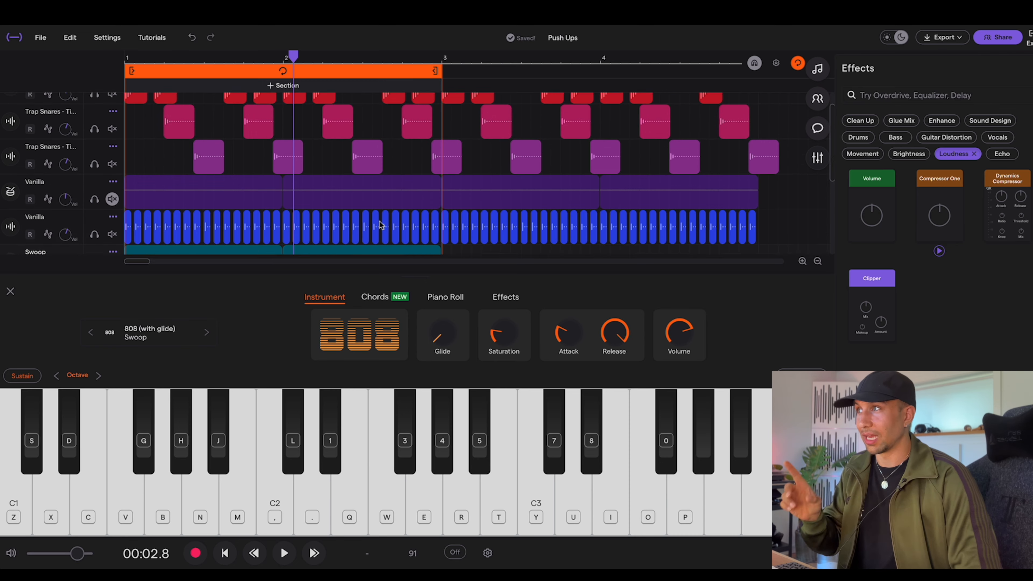
left_click(186, 139)
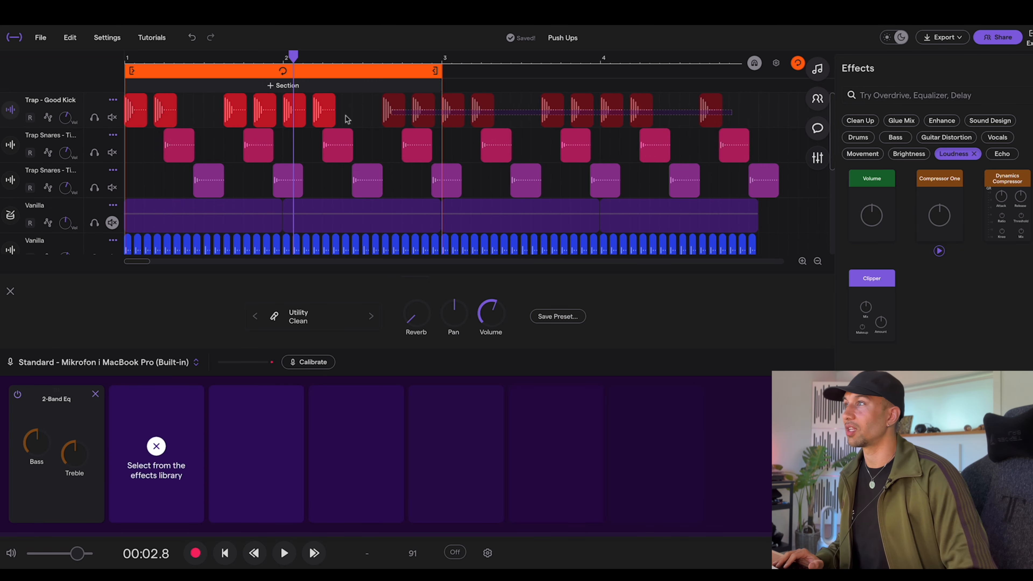
scroll(186, 140, "up", 3)
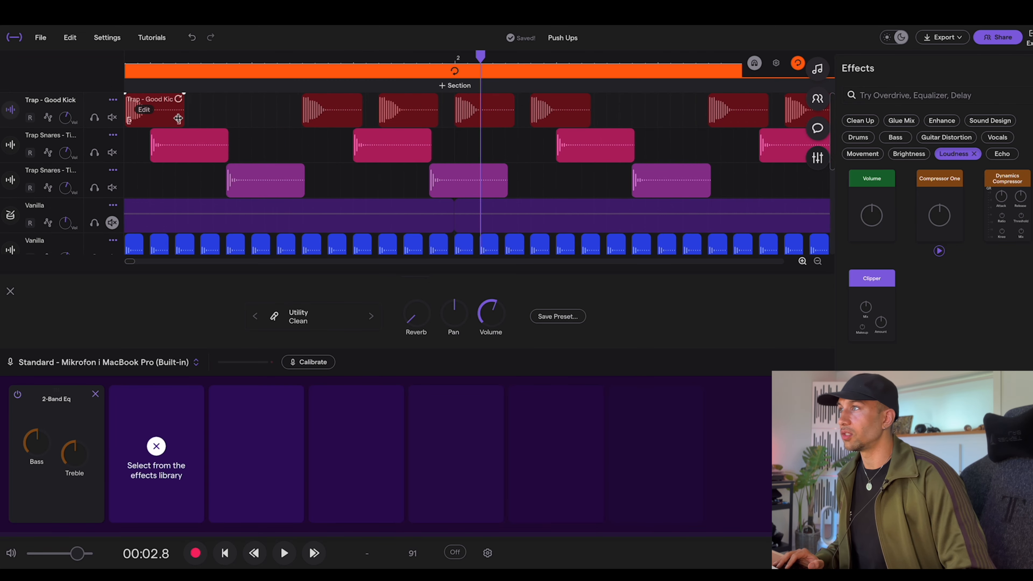
left_click_drag(179, 120, 216, 127)
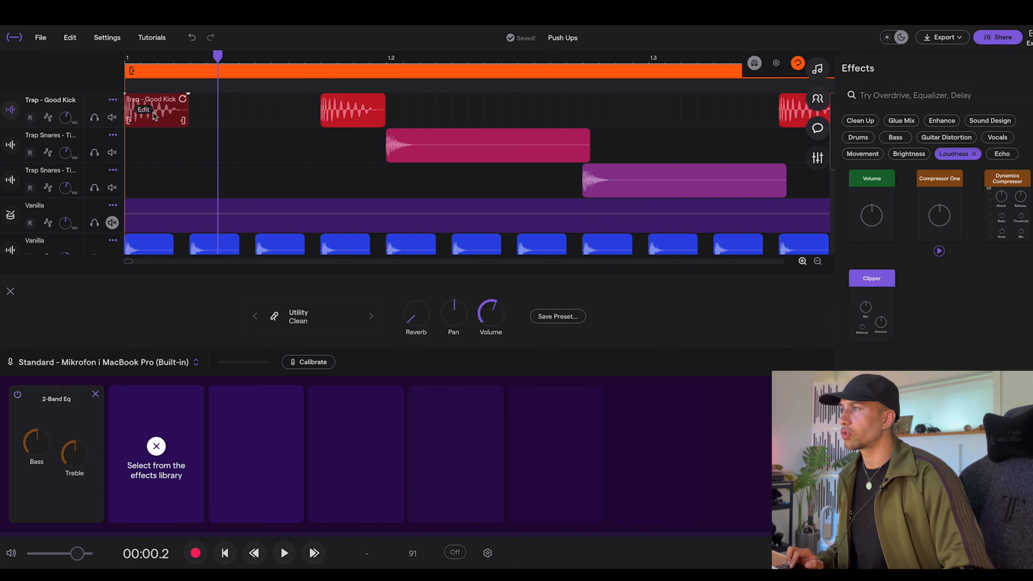
right_click(150, 114)
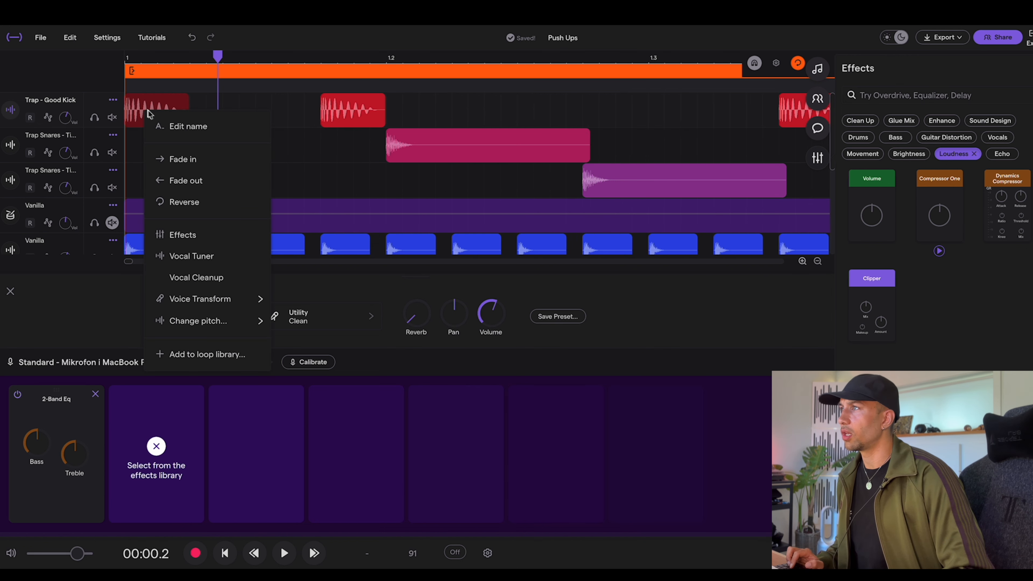
left_click(198, 180)
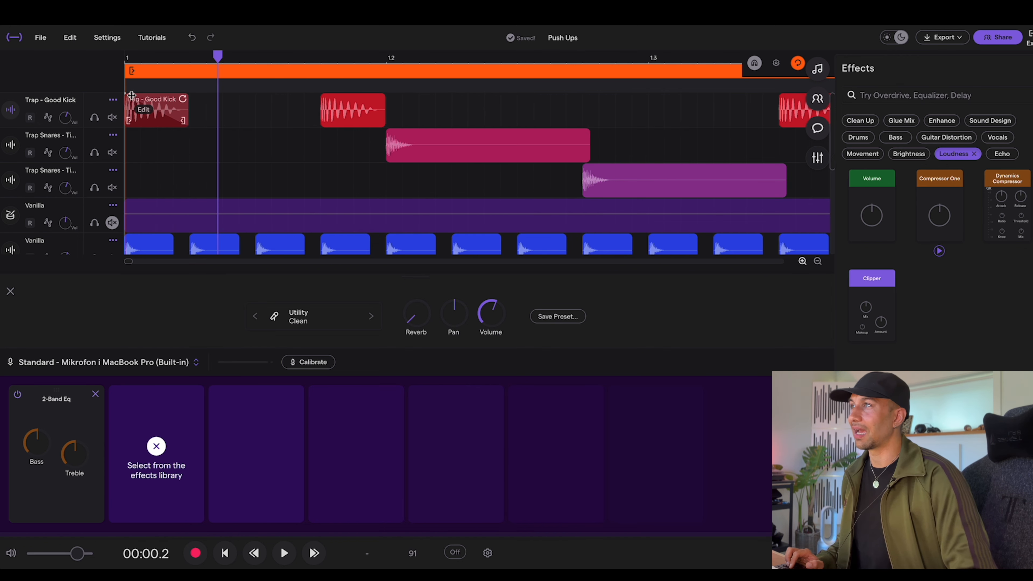
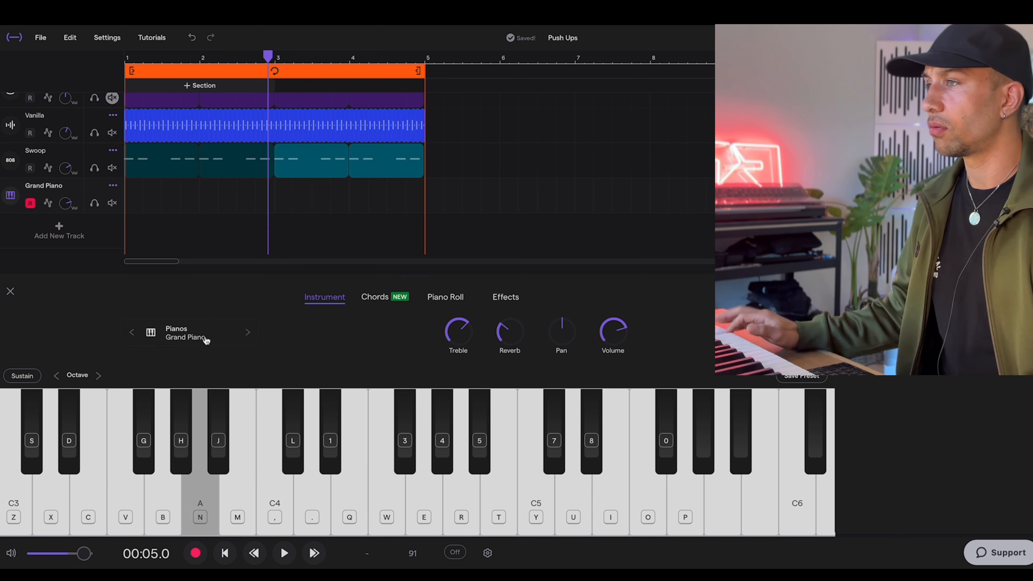
- Change the Grand Piano track's preset to Solemn Upright Piano
left_click(206, 338)
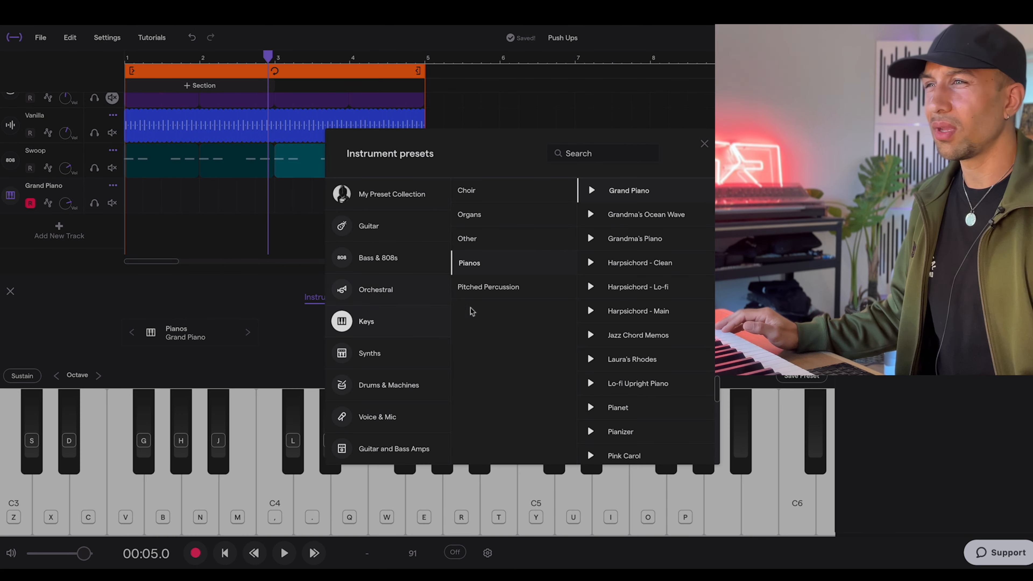
scroll(659, 355, "down", 4)
left_click(642, 449)
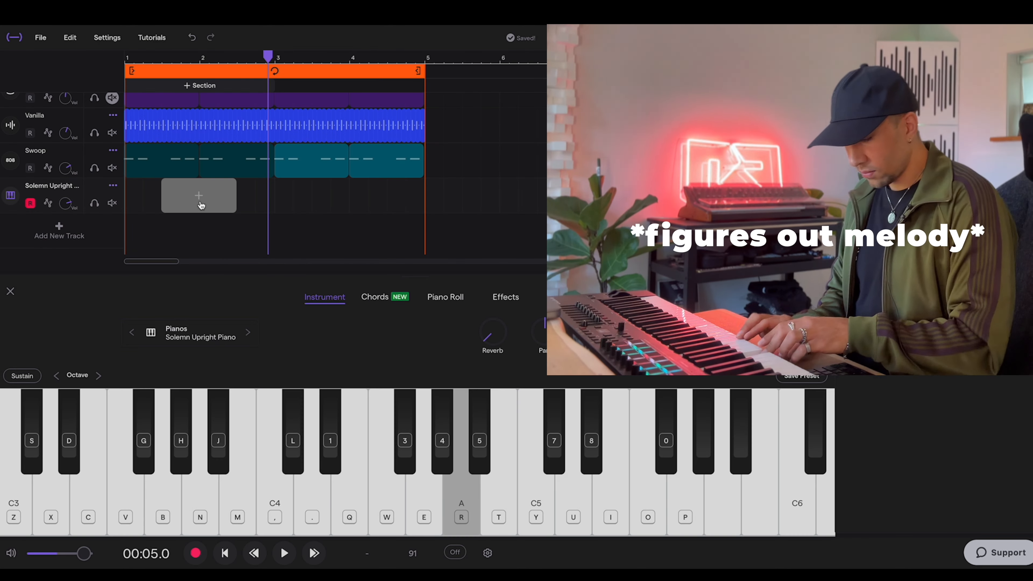
- Try out a melody on the Solemn Upright Piano using the notes D, E, F, G and A above C4
key("w")
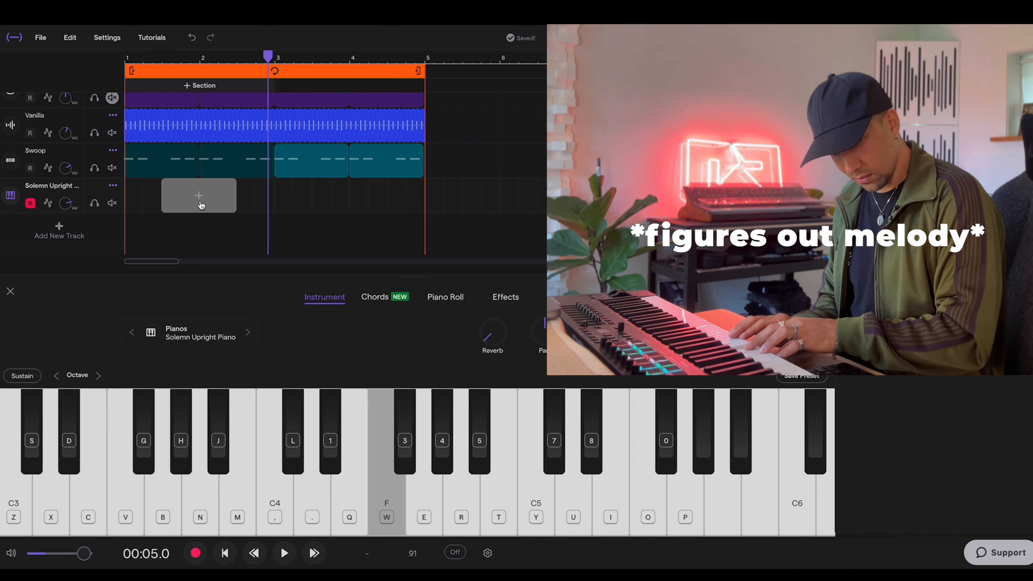
key("period")
key("q")
key("period")
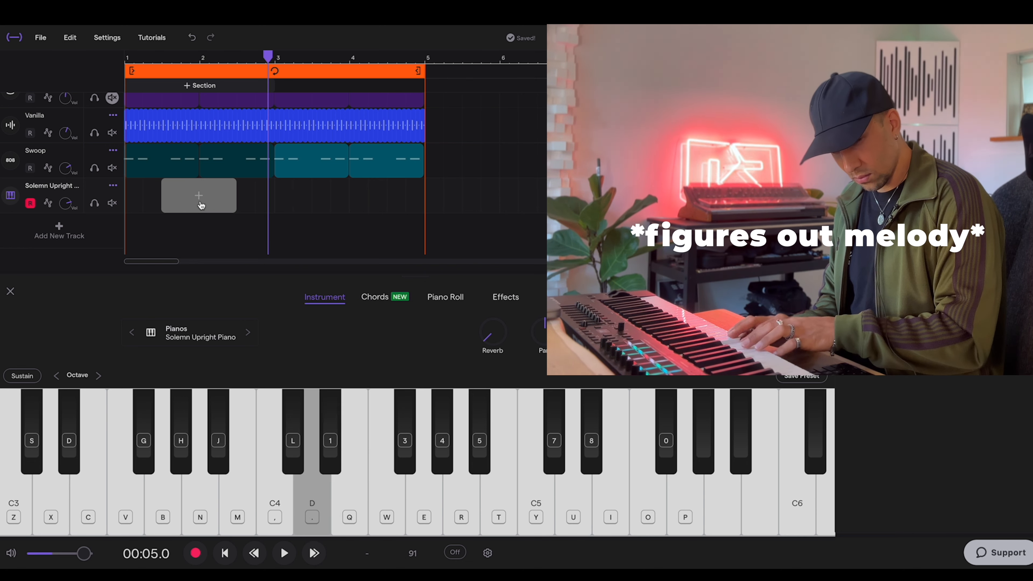
key("q")
key("period")
key("q")
key("r")
key("period")
key("e")
key("period")
key("w")
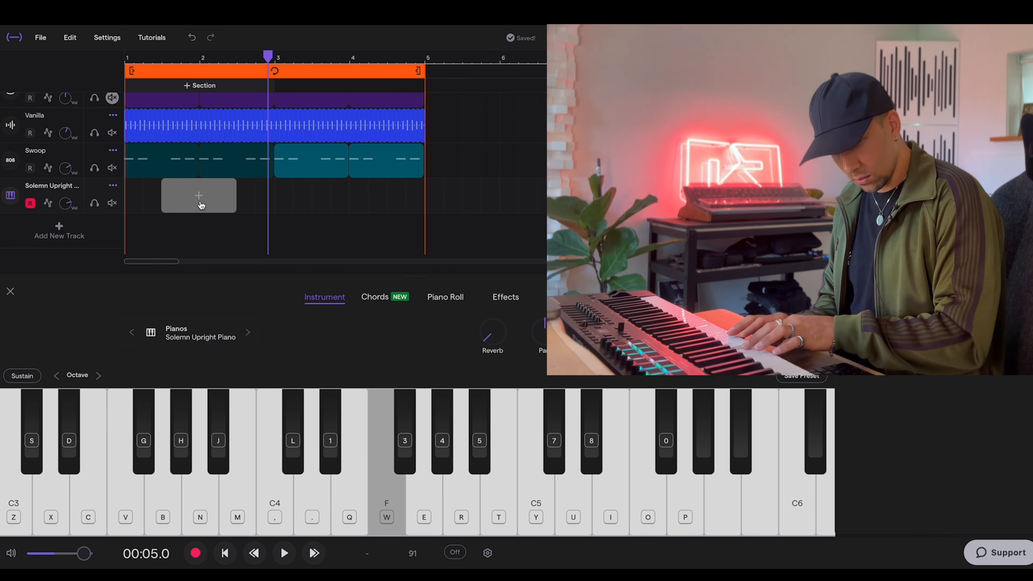
key("q")
key("period")
key("q")
key("period")
key("r")
key("e")
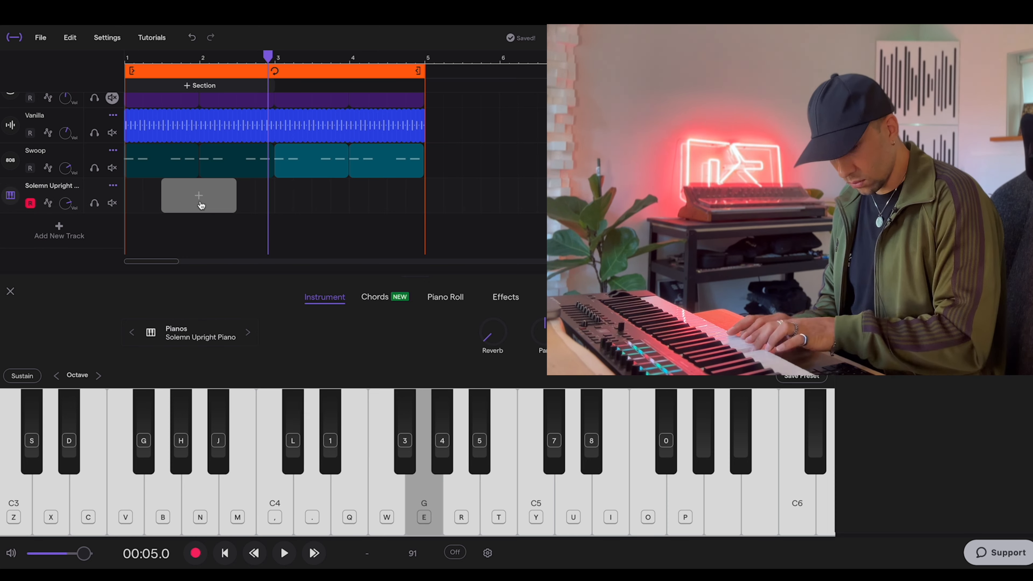
key("period")
key("w")
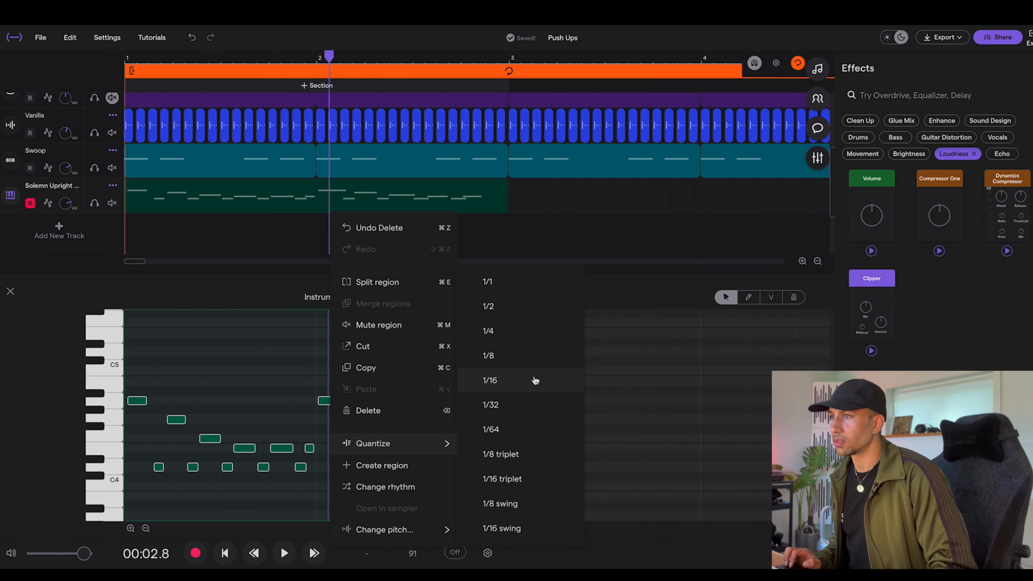
- Quantize the recorded piano melody region to 1/16
left_click(535, 380)
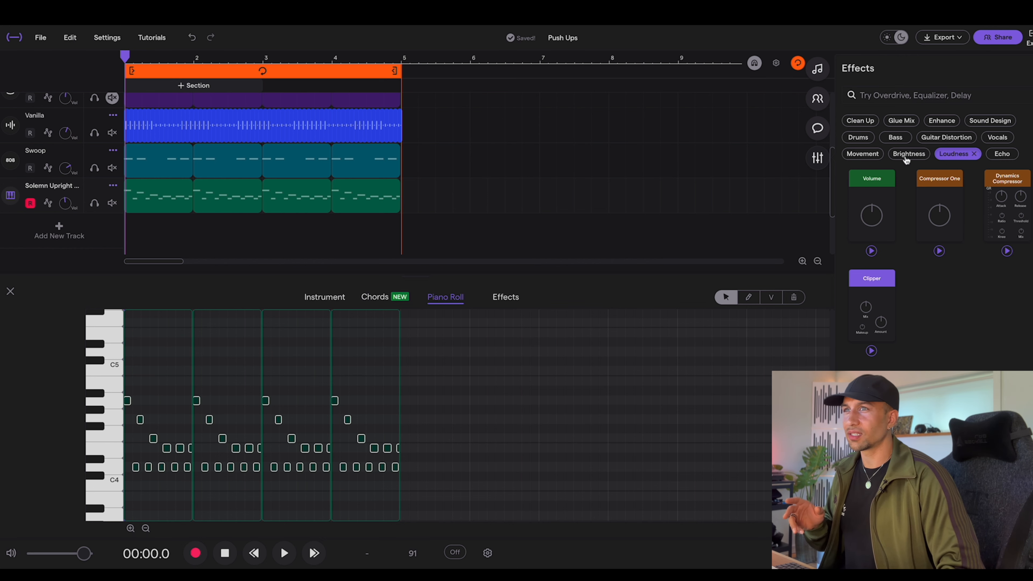
- Clear the Loudness filter from the effects library and browse the Movement effects
left_click(974, 154)
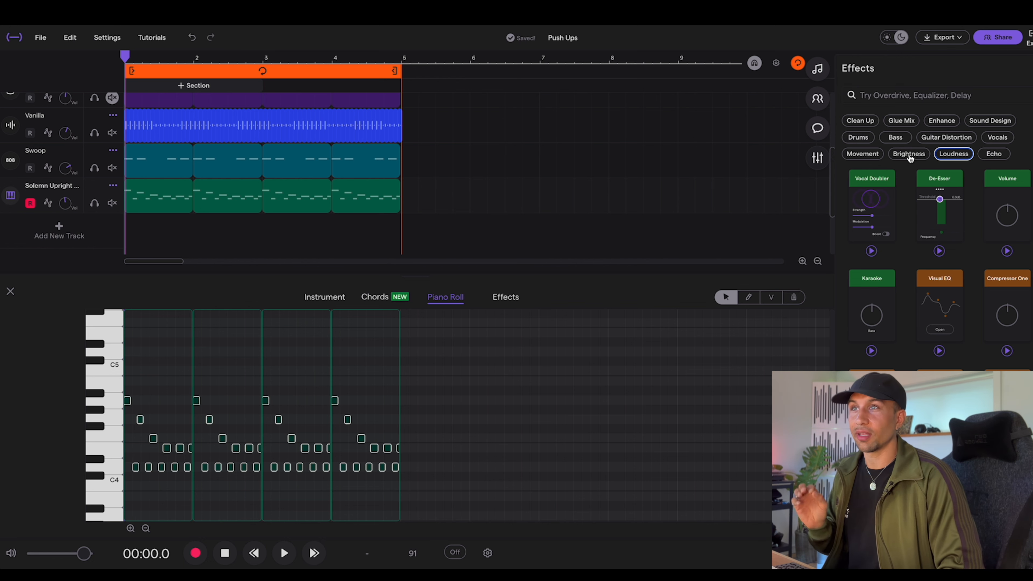
left_click(858, 157)
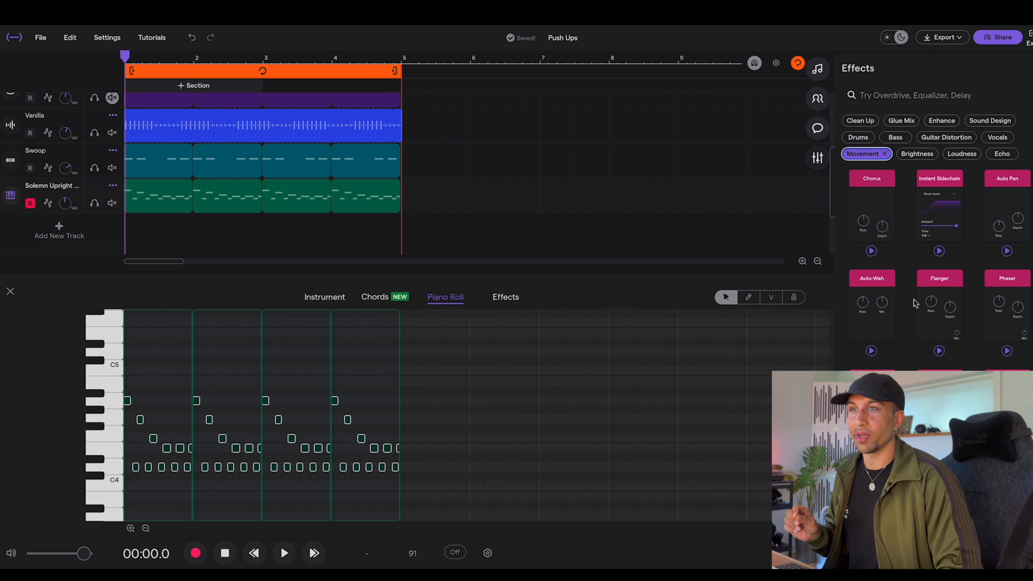
scroll(915, 301, "down", 2)
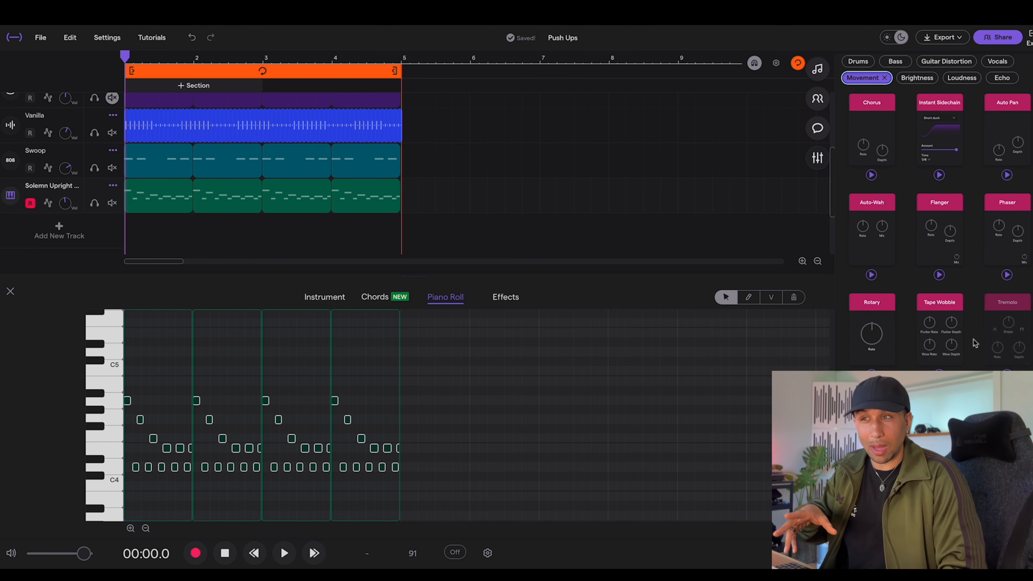
- Add Tape Wobble to the Solemn Upright Piano track and, with the track soloed in playback, lower its Wow Depth and Flutter Depth
left_click(942, 336)
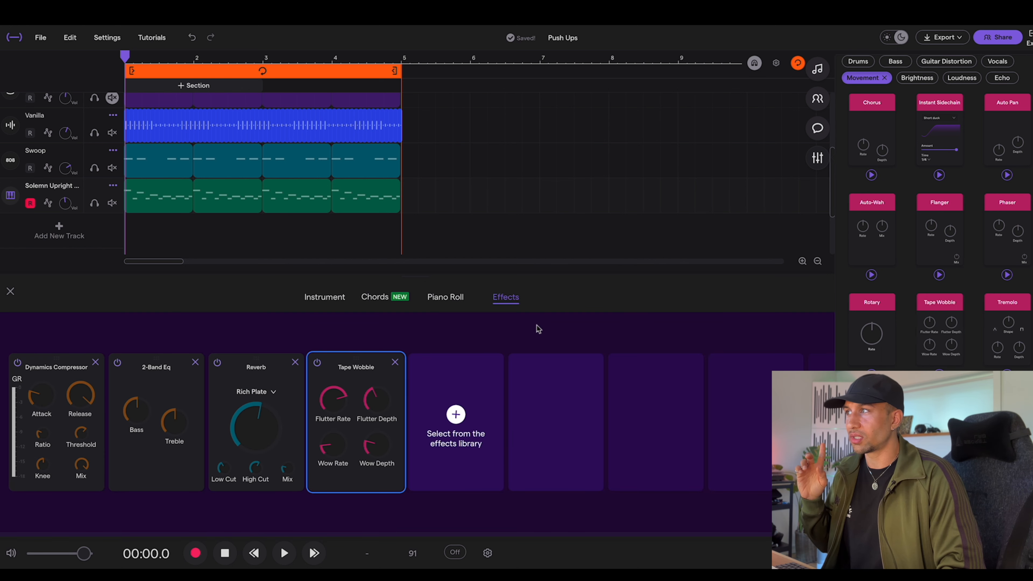
left_click(98, 207)
key("space")
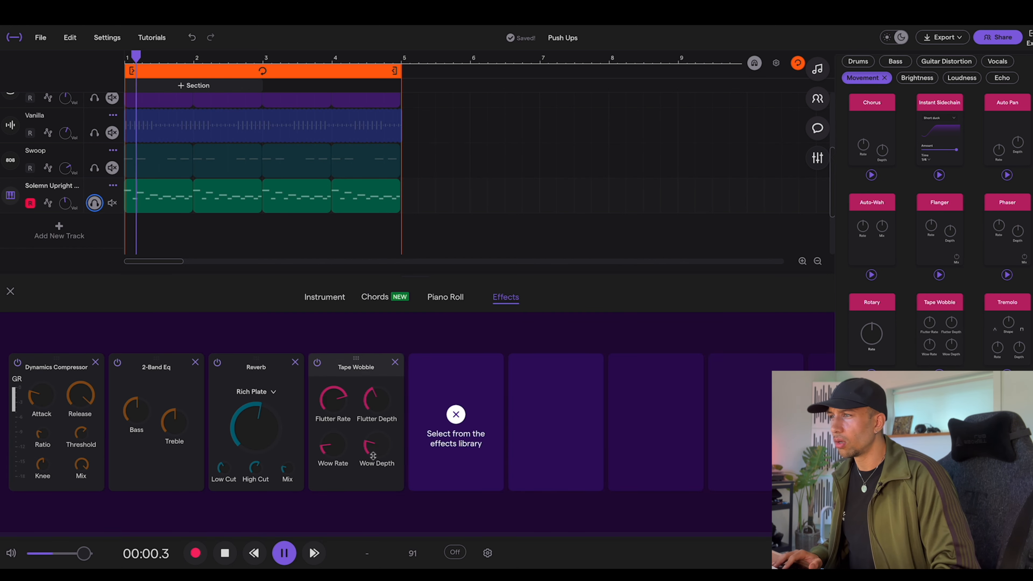
left_click_drag(376, 444, 371, 472)
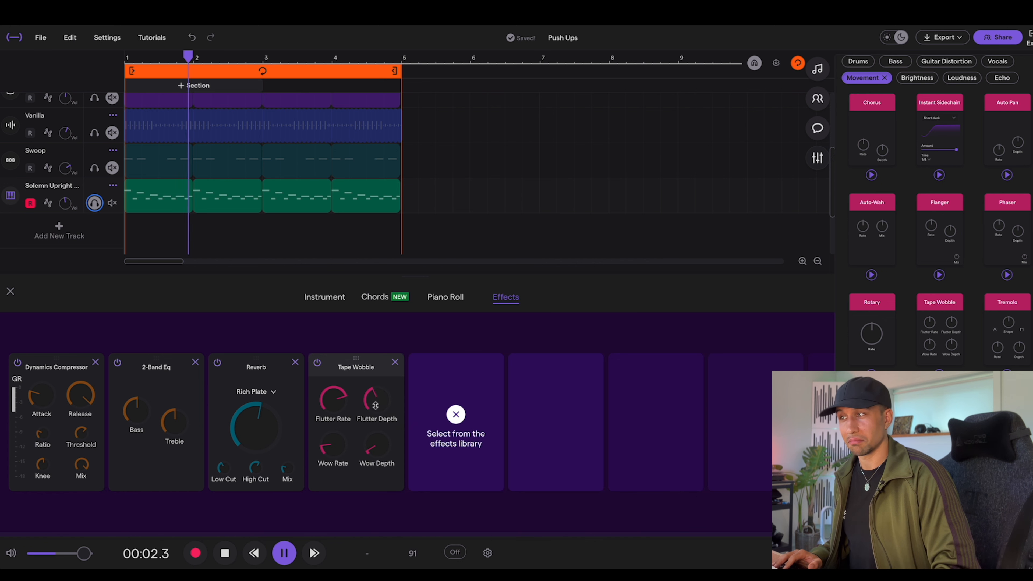
left_click_drag(375, 394, 375, 435)
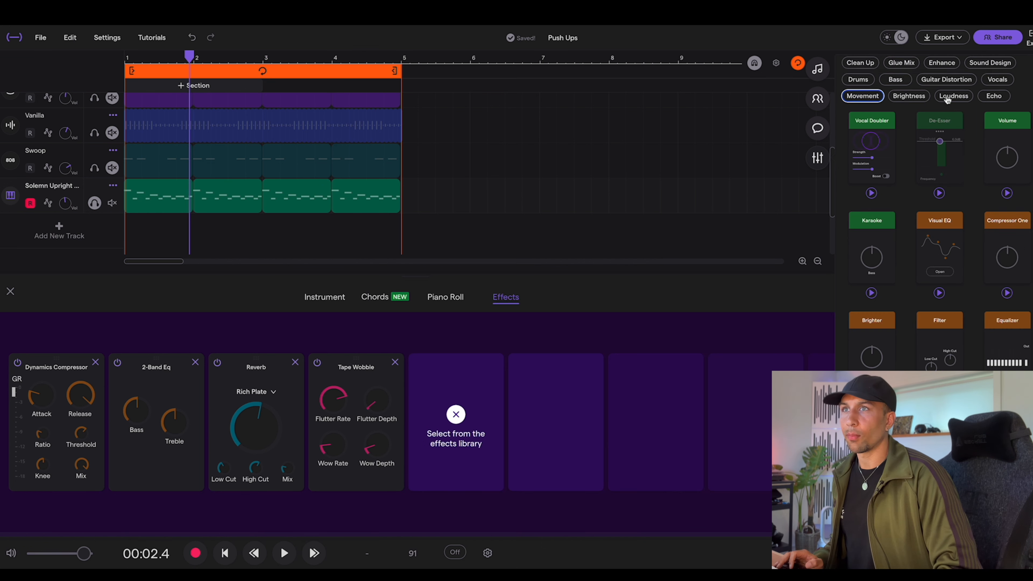
- Add a Visual EQ from the Brightness effects to the piano track and open its curve
scroll(946, 108, "up", 2)
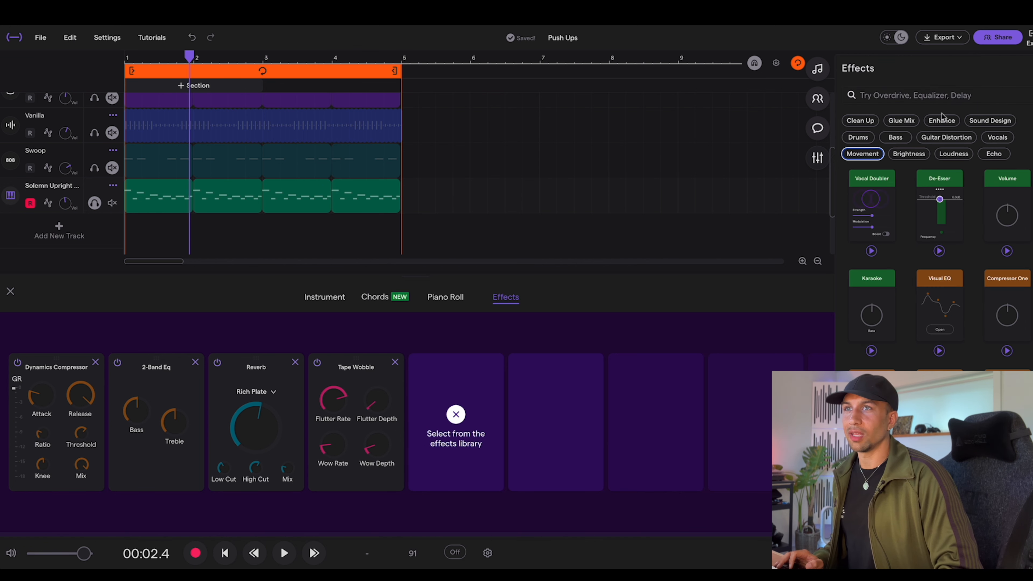
left_click(899, 155)
left_click(871, 178)
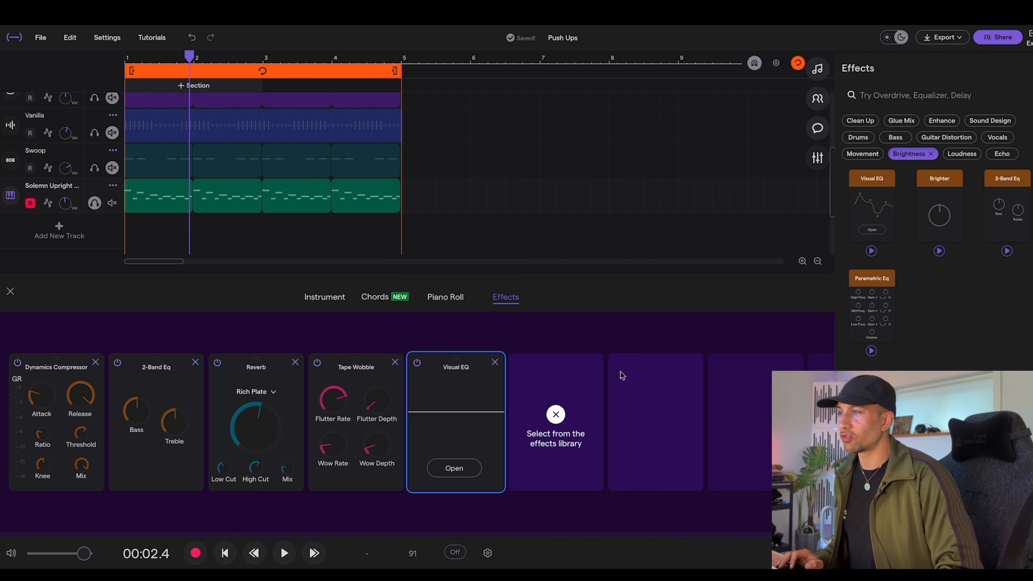
left_click(455, 468)
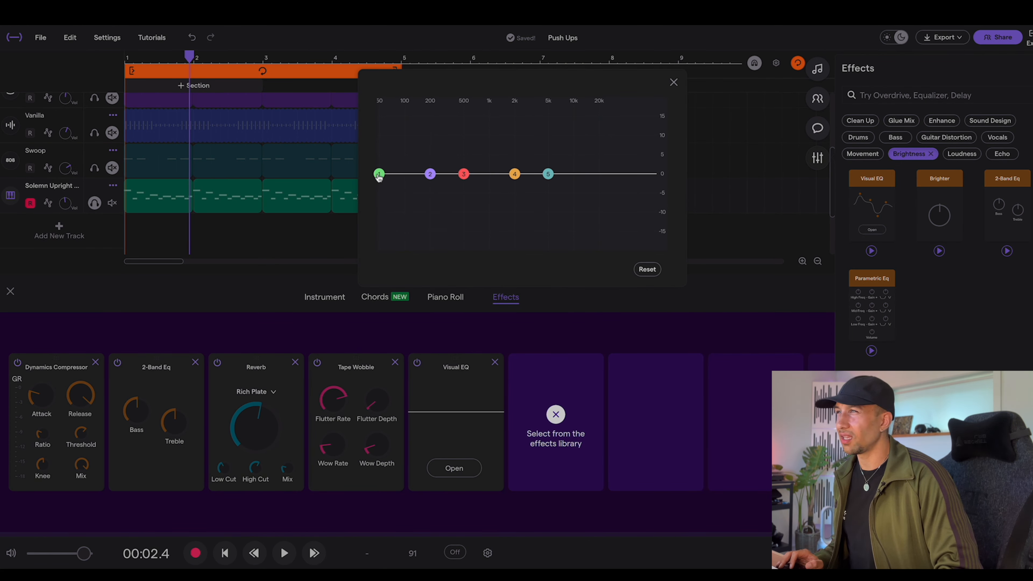
- Shape the piano's Visual EQ: band 1 to 552.4 Hz at -20 dB, band 3 to 744.9 Hz at -3.86 dB, band 4 boosted about 5 dB
left_click_drag(381, 176, 469, 258)
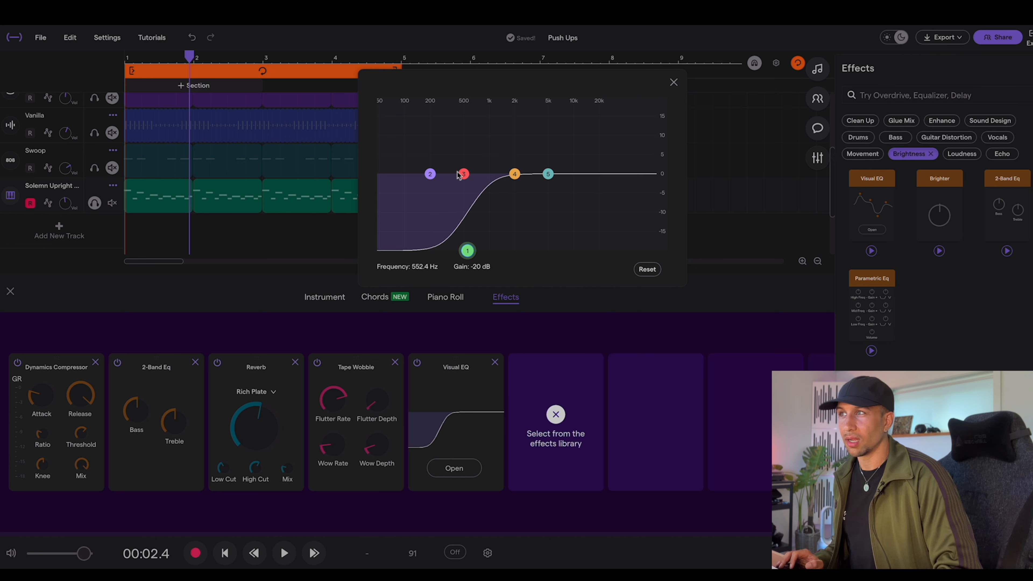
left_click_drag(458, 171, 531, 156)
left_click(509, 176)
left_click_drag(508, 195, 480, 192)
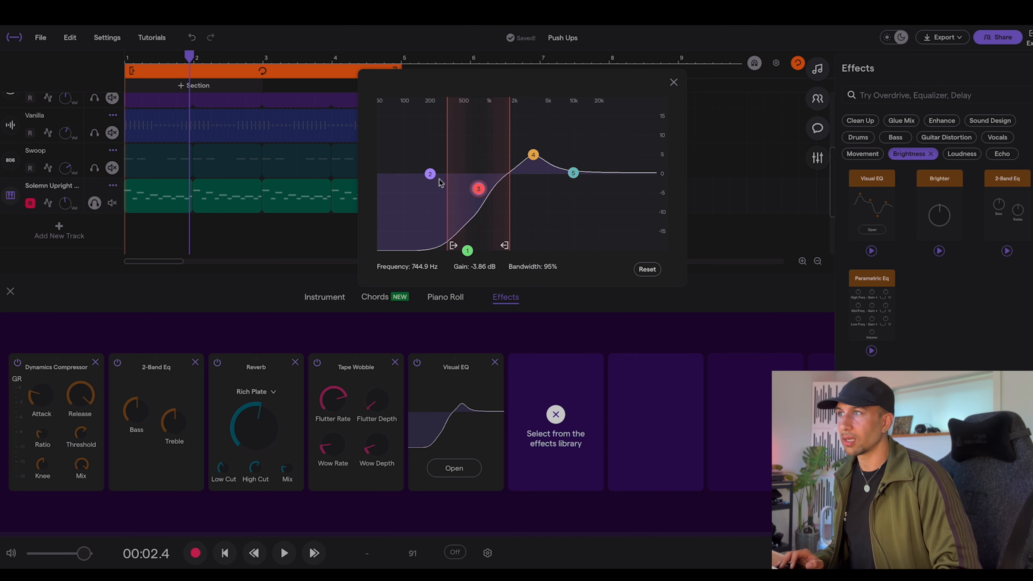
key("space")
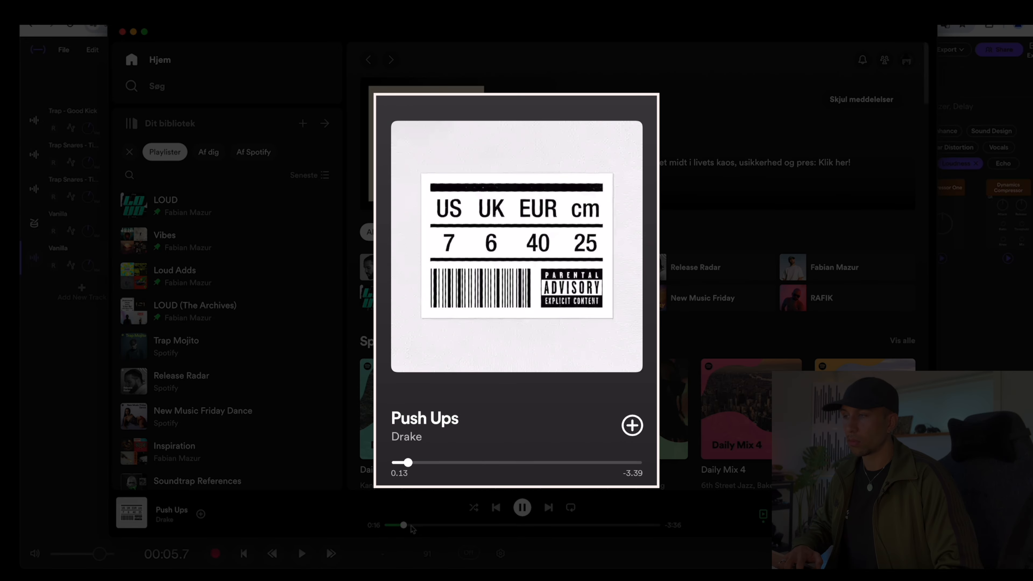
- Switch from Spotify to the beat project in Chrome and add a new Orchestral track
mouse_move(298, 557)
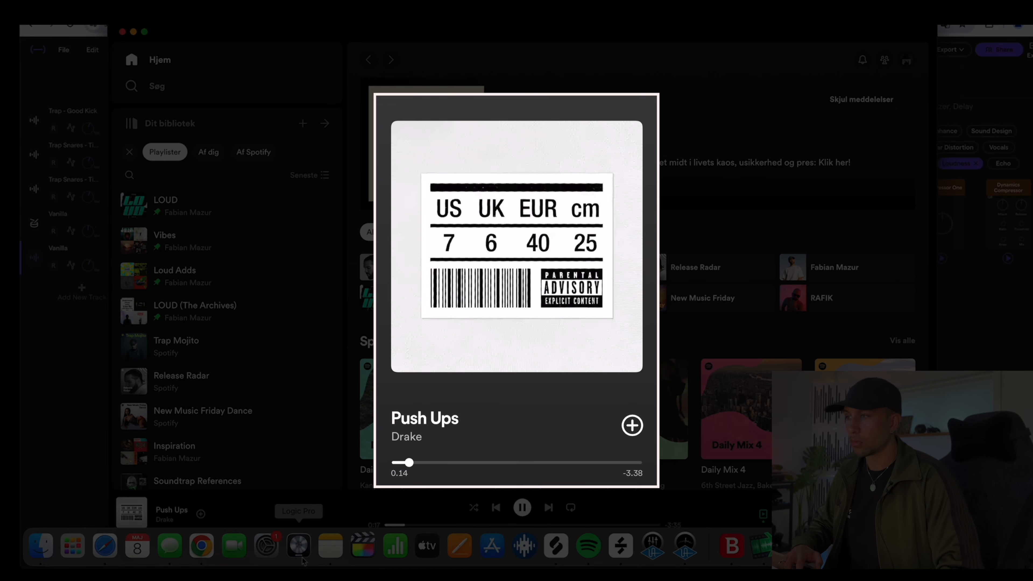
left_click(202, 545)
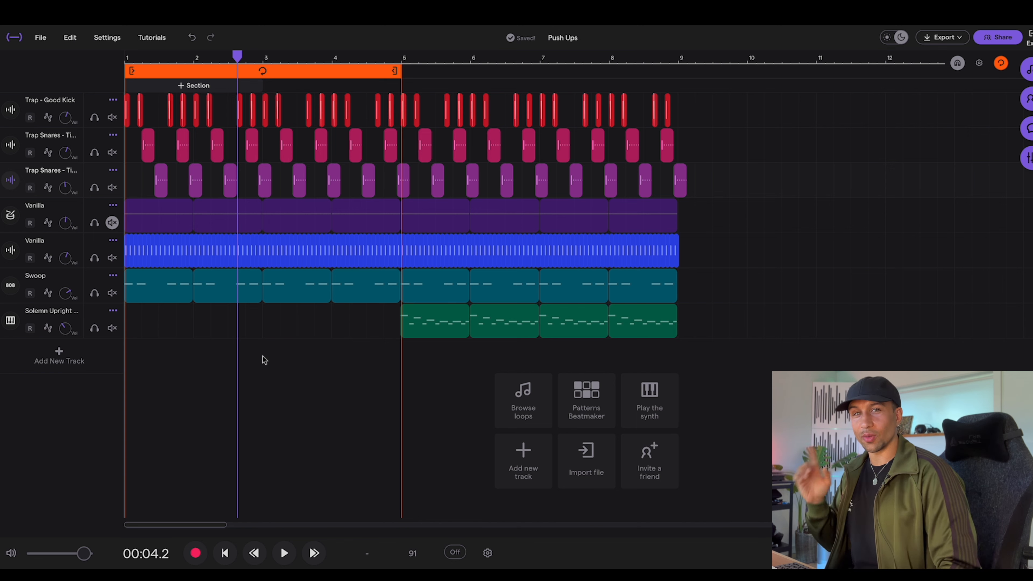
left_click(26, 358)
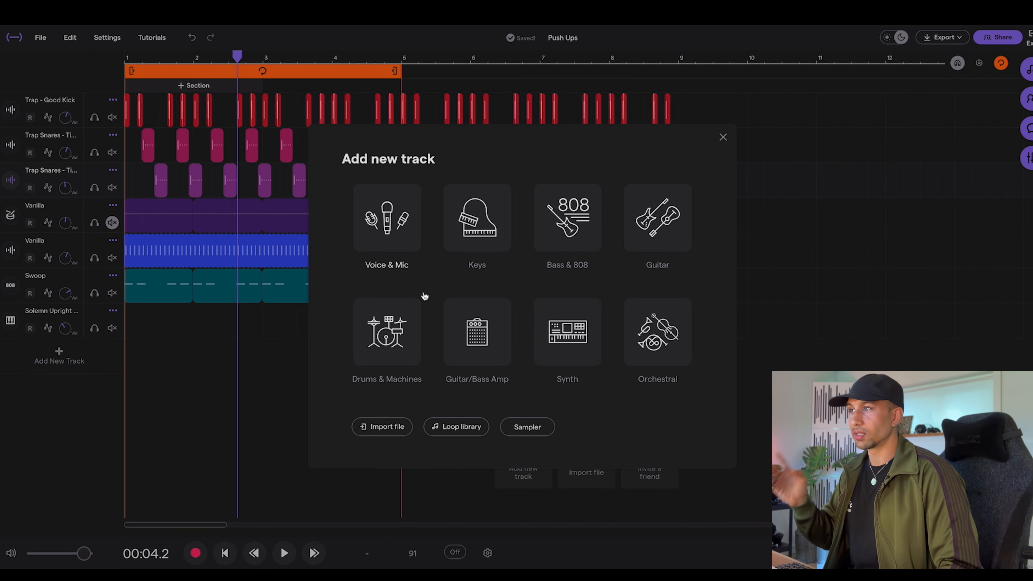
left_click(655, 329)
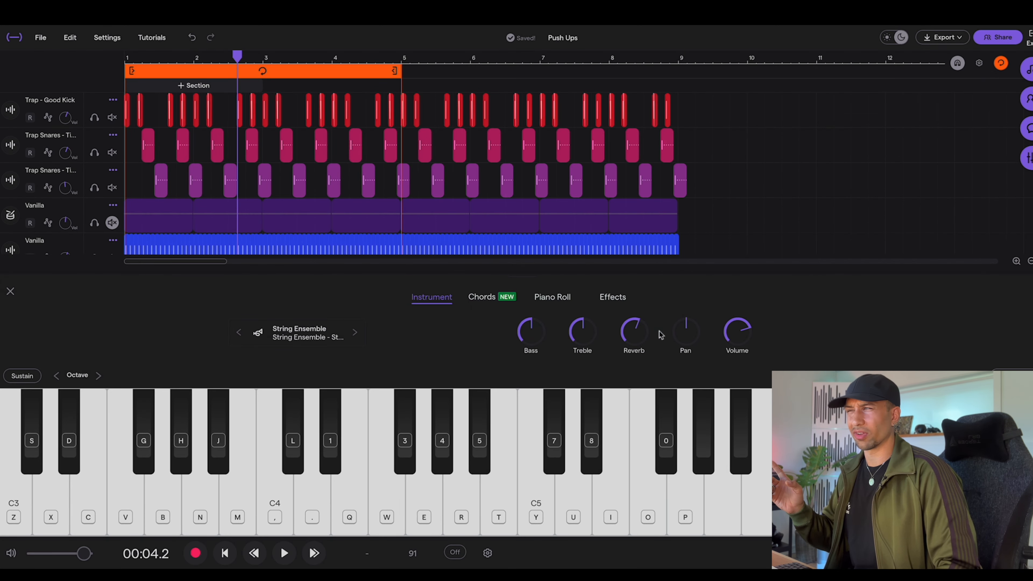
- Try out the notes D, G and A above C3 on the String Ensemble instrument
key("n")
key("x")
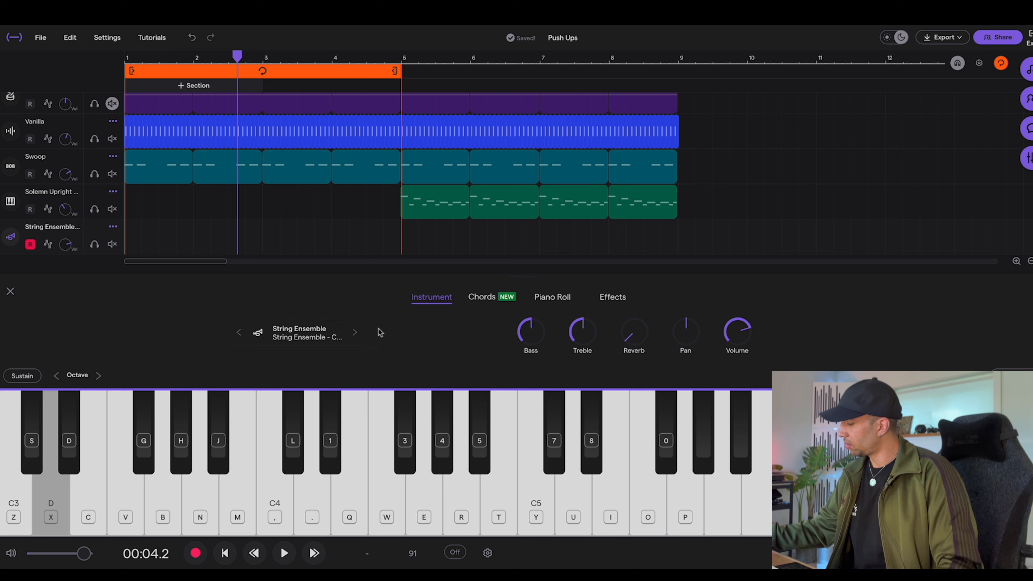
key("n")
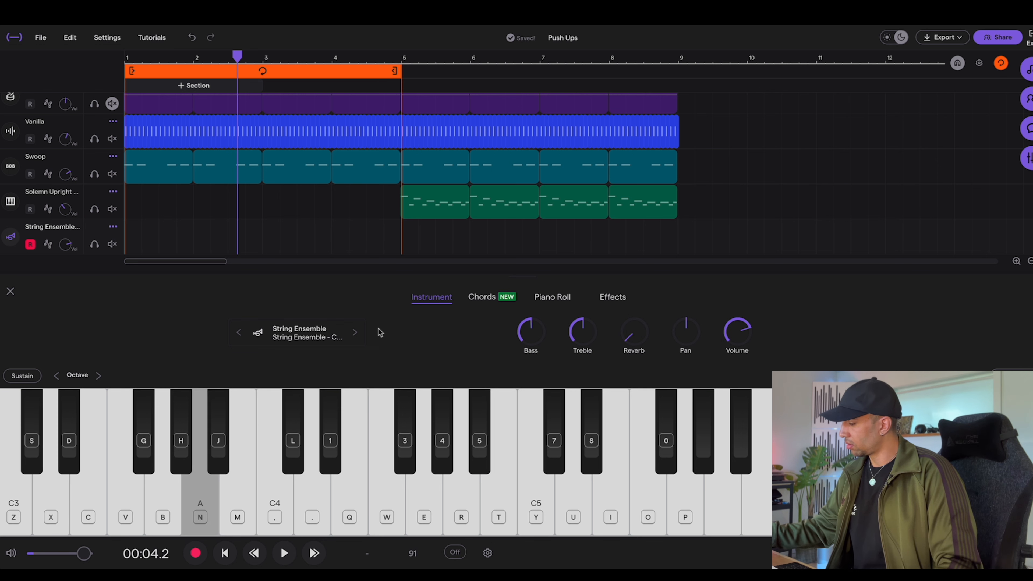
key("b")
key("n")
- Audition A4 on the String Ensemble and draw it as one sustained note from bar 1 to bar 5
key("r")
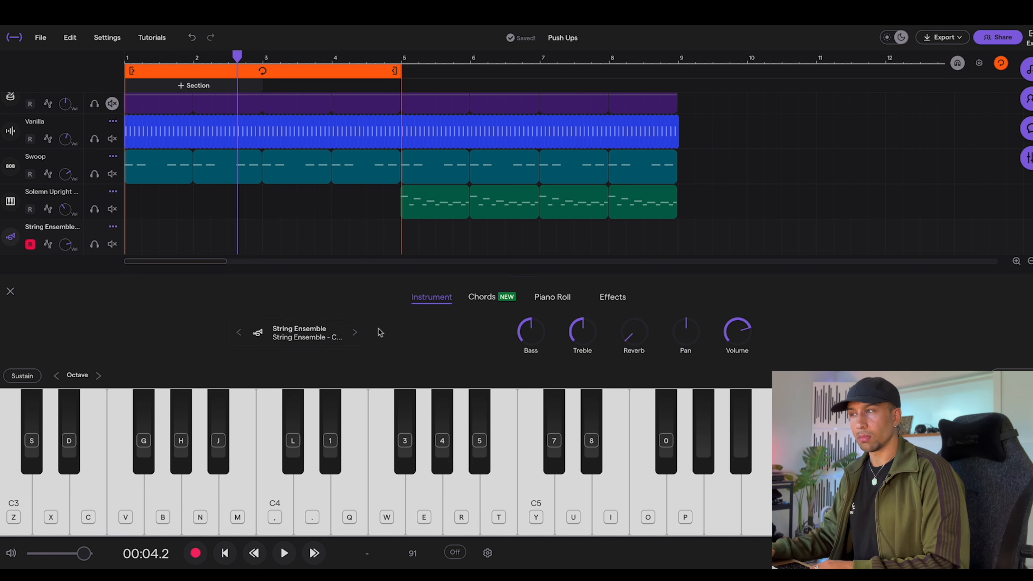
key("r")
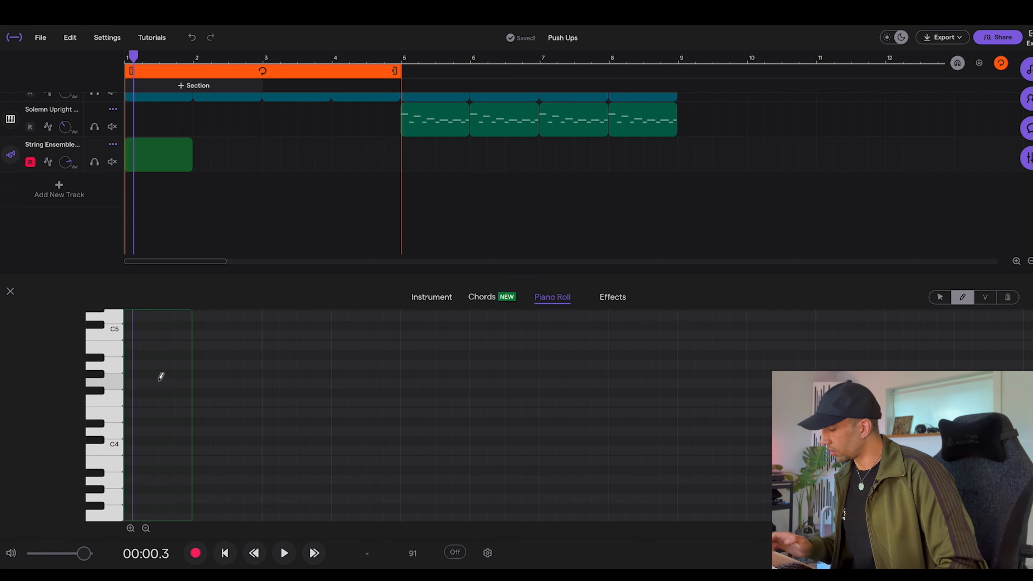
left_click(135, 364)
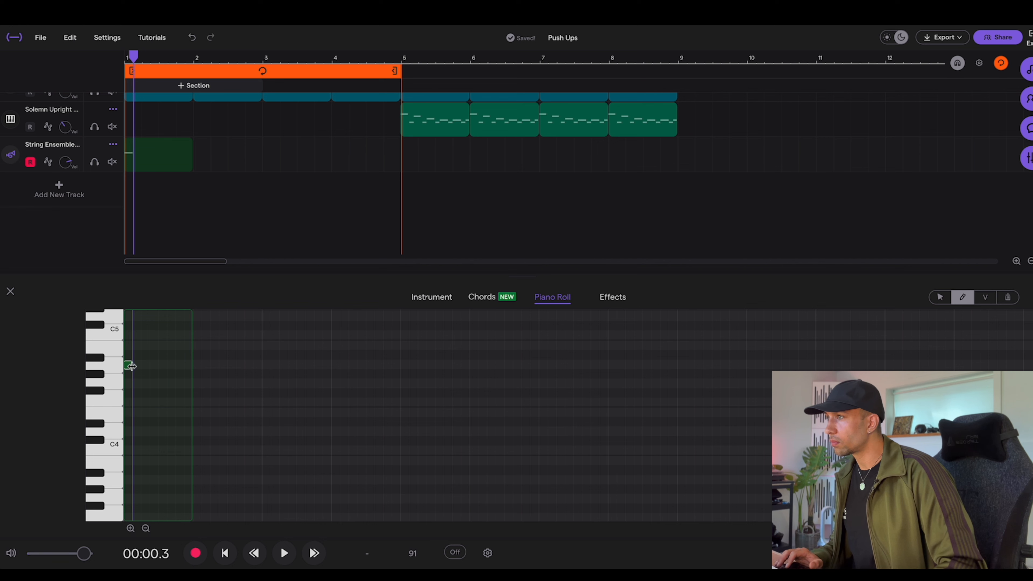
left_click_drag(131, 366, 399, 365)
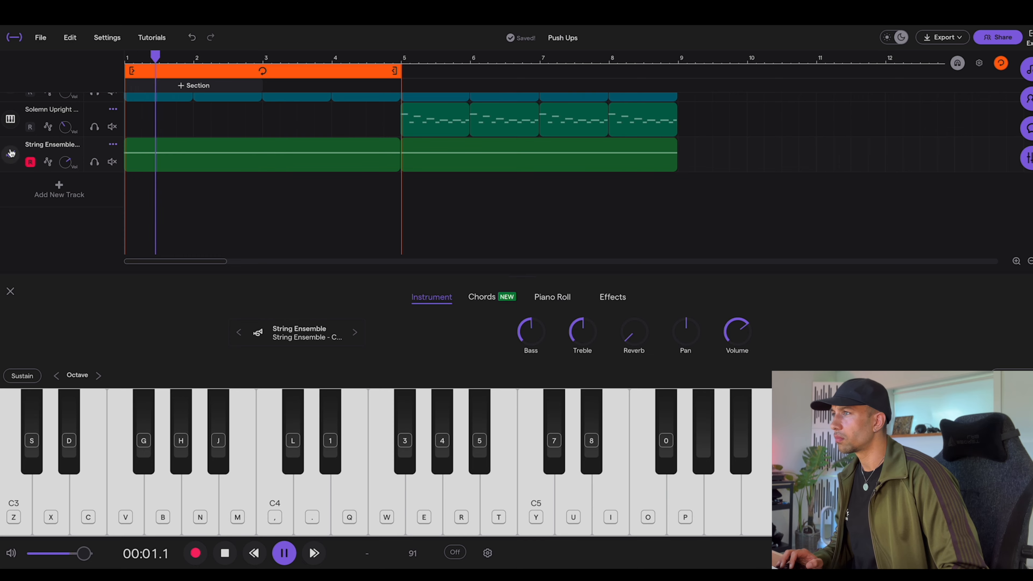
- Add Tape Wobble from the Movement effects to the String Ensemble track
left_click(8, 156)
left_click(10, 356)
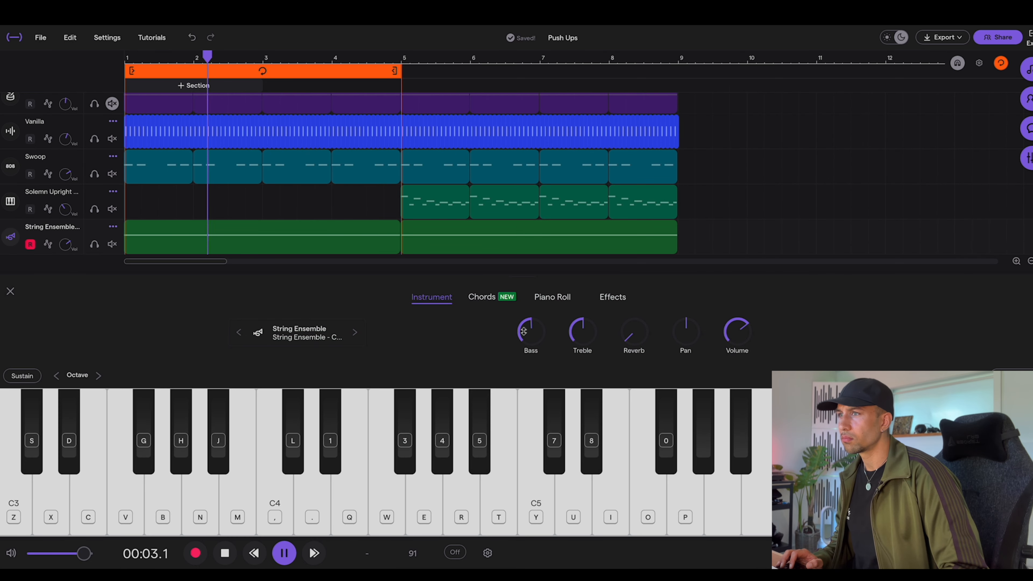
left_click(598, 303)
key("space")
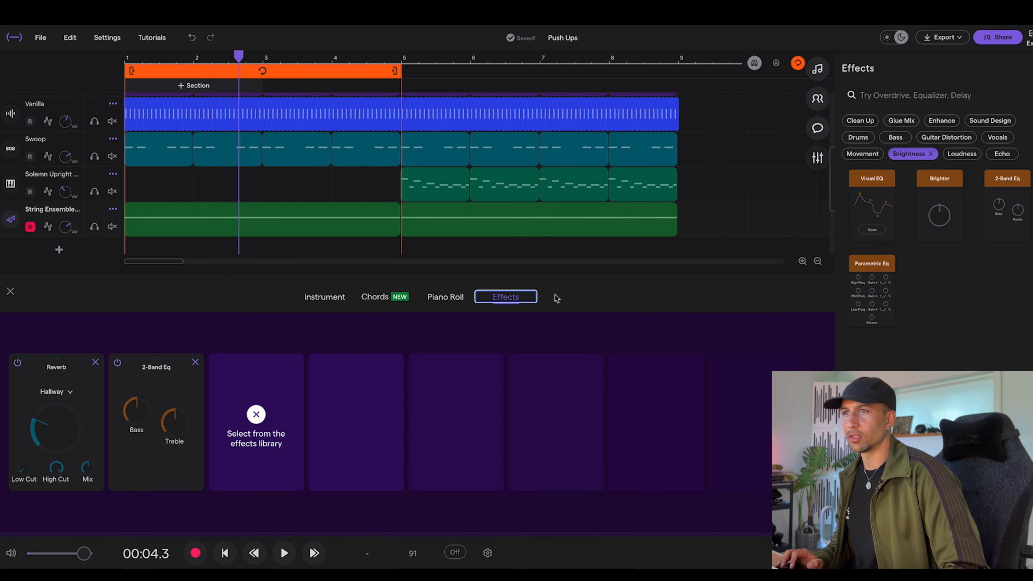
left_click(862, 153)
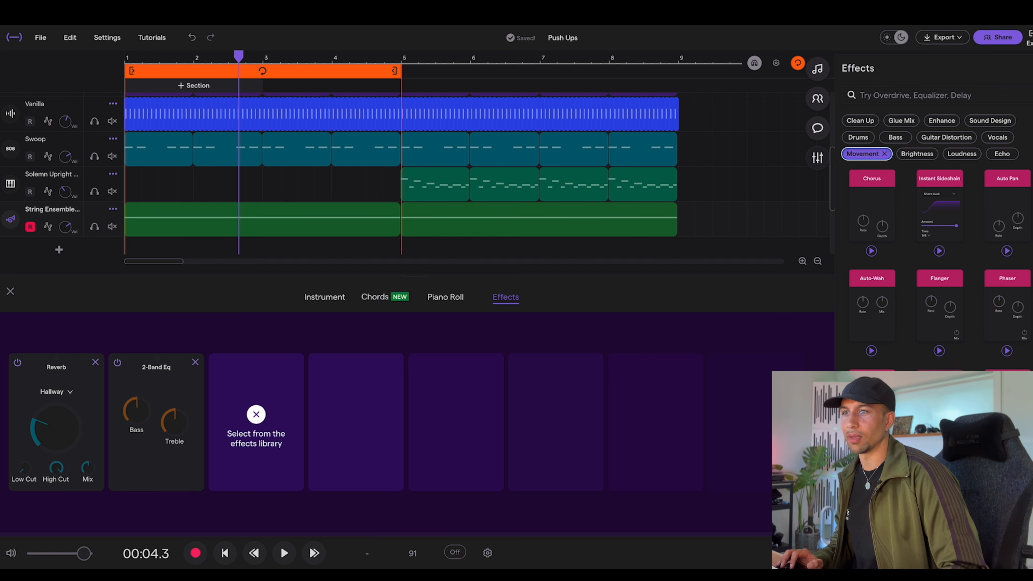
scroll(935, 245, "down", 2)
left_click(944, 338)
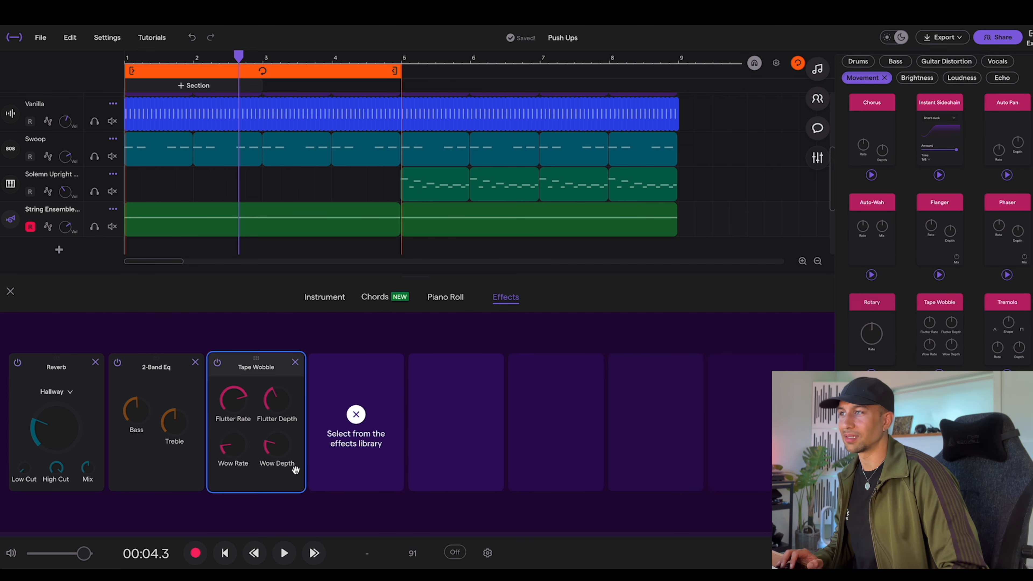
- Listen to the beat and raise the Low Cut and the main knob of the String Ensemble's Hallway reverb
key("space")
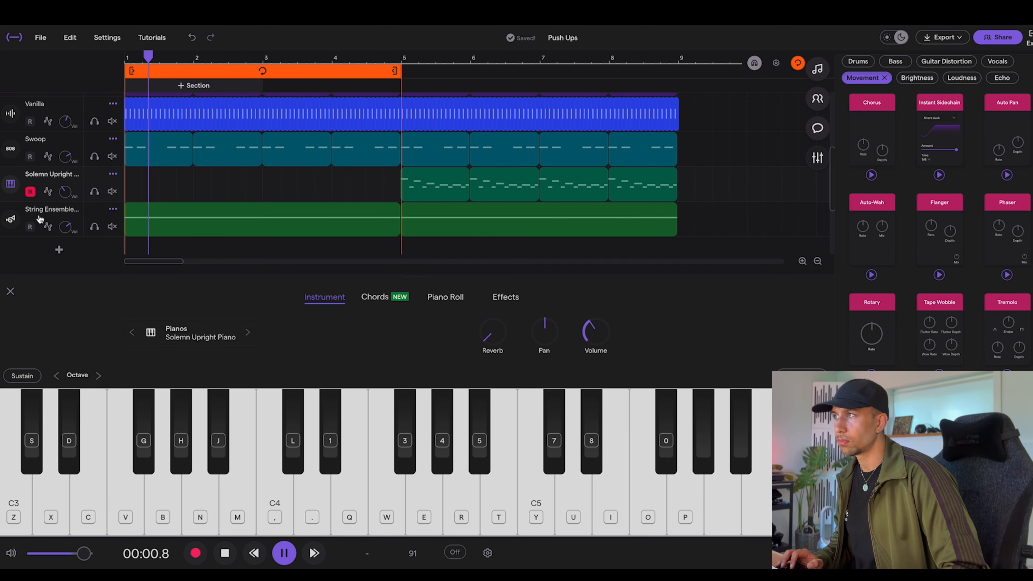
left_click(39, 219)
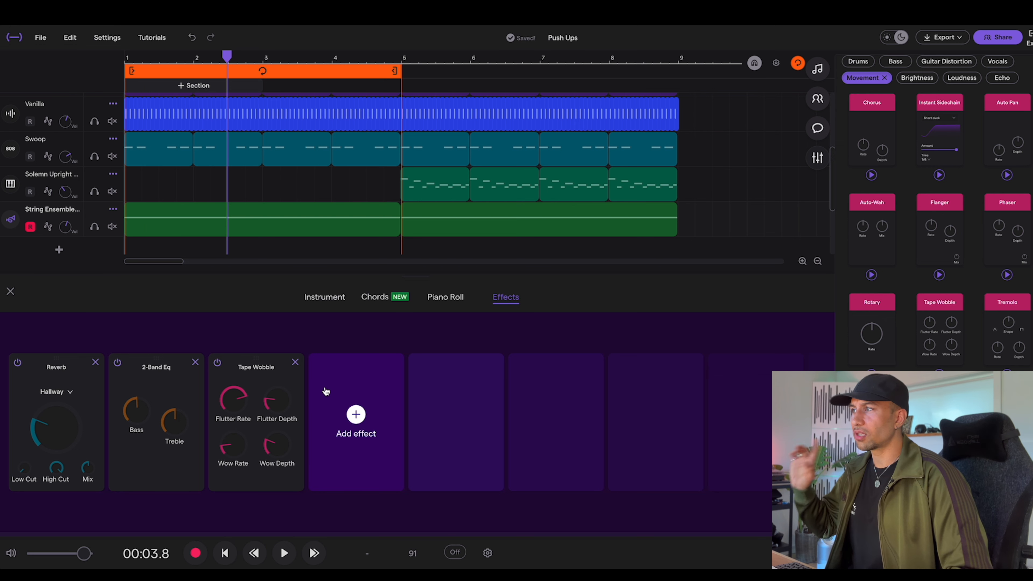
left_click_drag(24, 467, 32, 401)
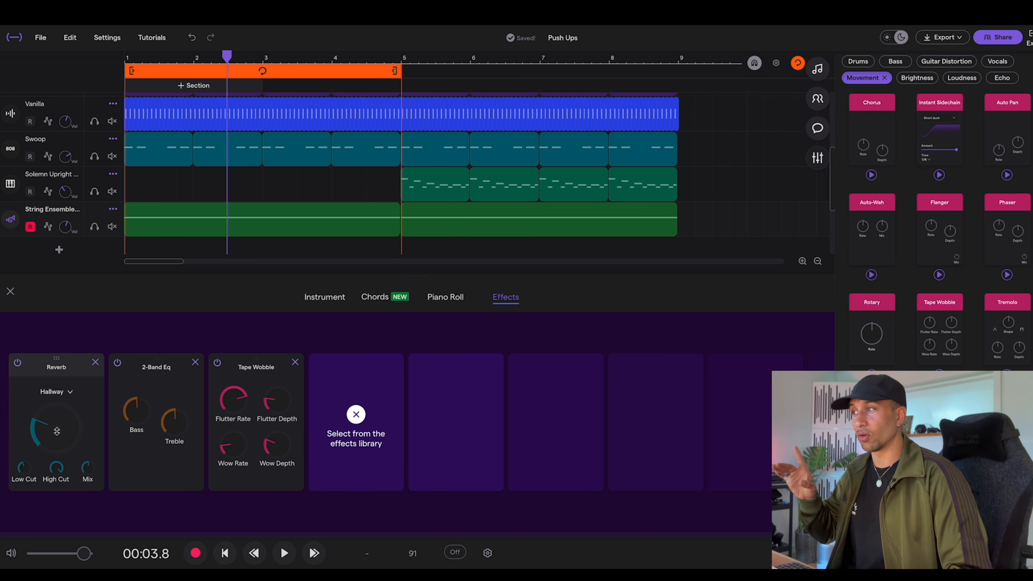
mouse_move(57, 432)
left_mouse_down()
mouse_move(64, 402)
mouse_move(59, 421)
left_mouse_up()
- Replace the Movement filter with Glue Mix, add a Visual EQ to the String Ensemble track and open its curve
scroll(935, 191, "up", 2)
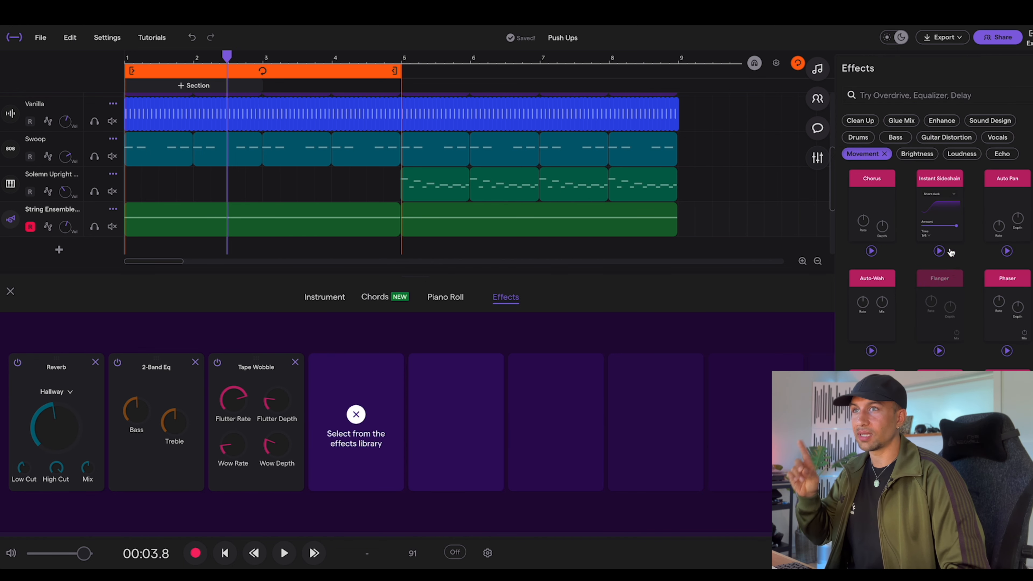
left_click(885, 155)
left_click(901, 121)
left_click(939, 183)
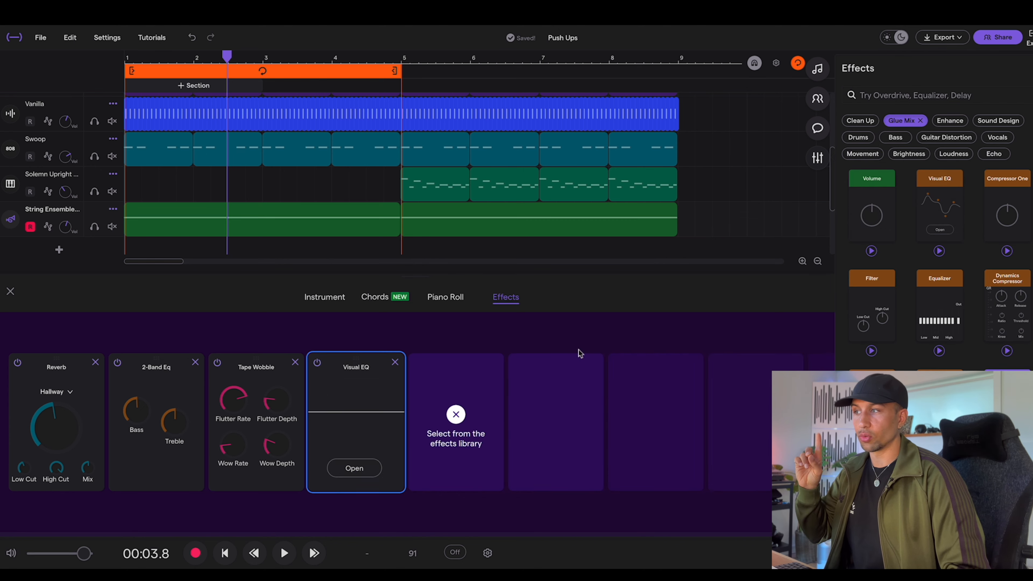
left_click(354, 468)
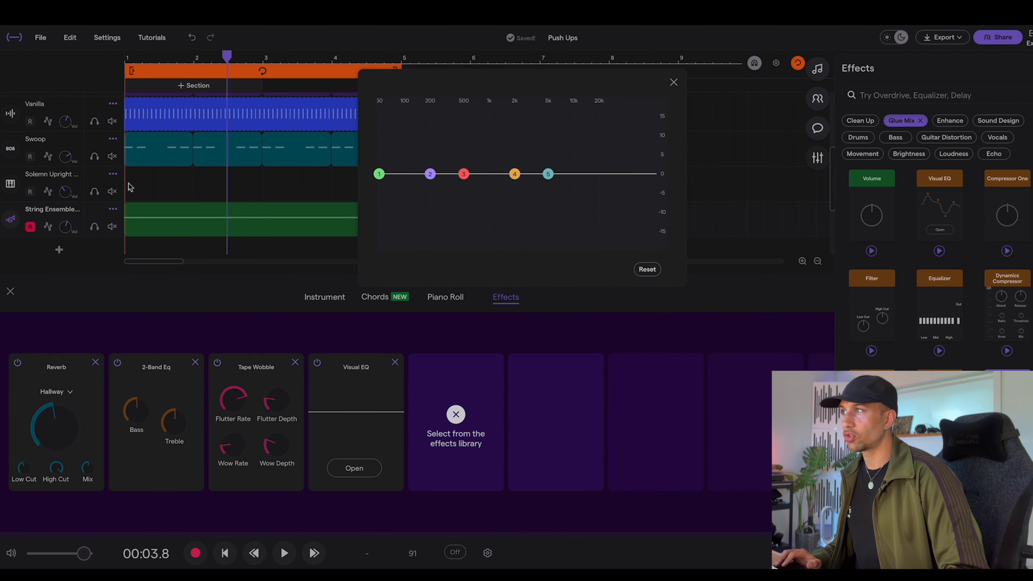
- Return to the Solemn Upright Piano track and adjust the upper-mid part of its Visual EQ curve
left_click(130, 187)
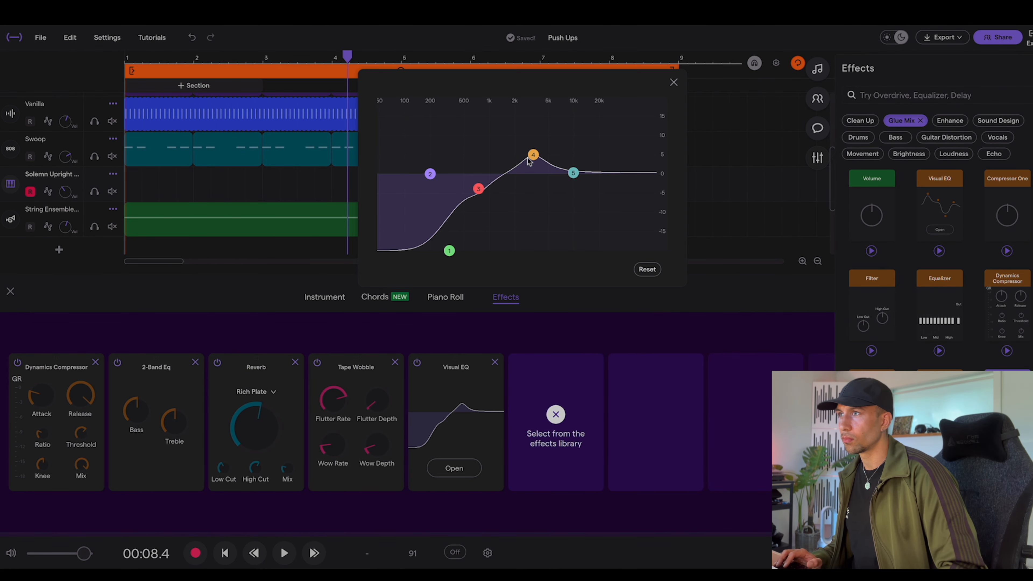
left_click_drag(532, 158, 474, 186)
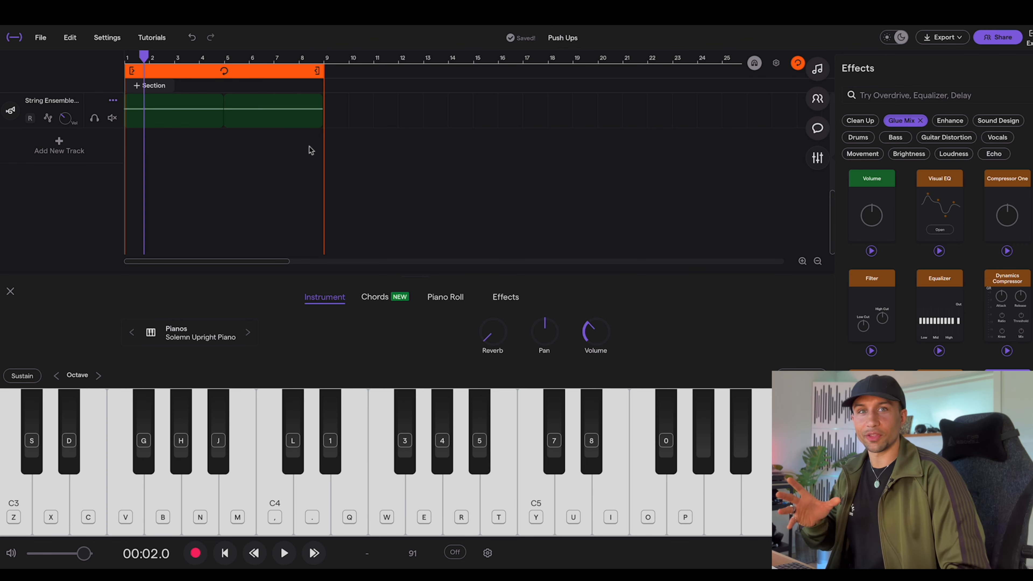
scroll(311, 151, "up", 2)
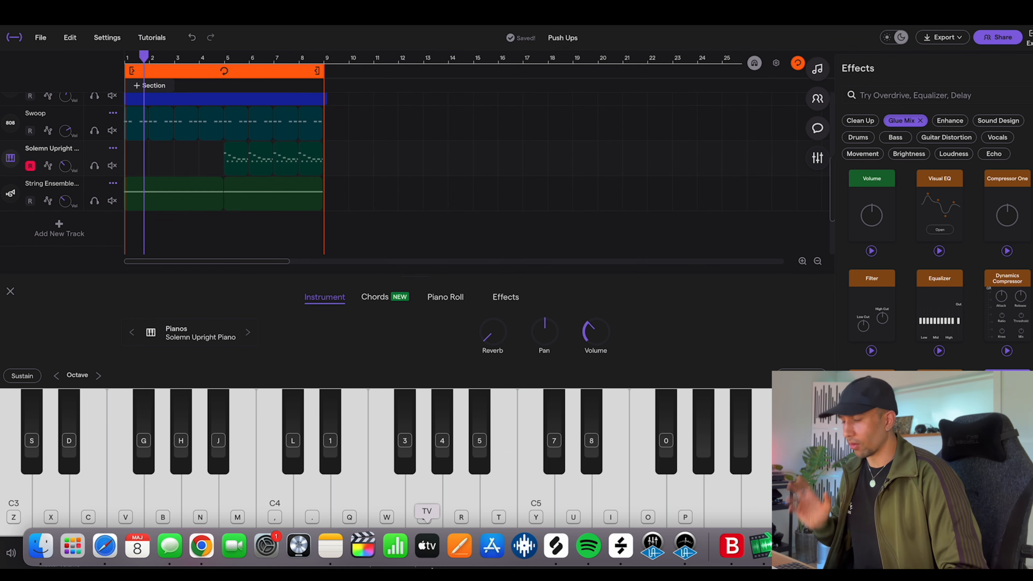
scroll(274, 138, "down", 2)
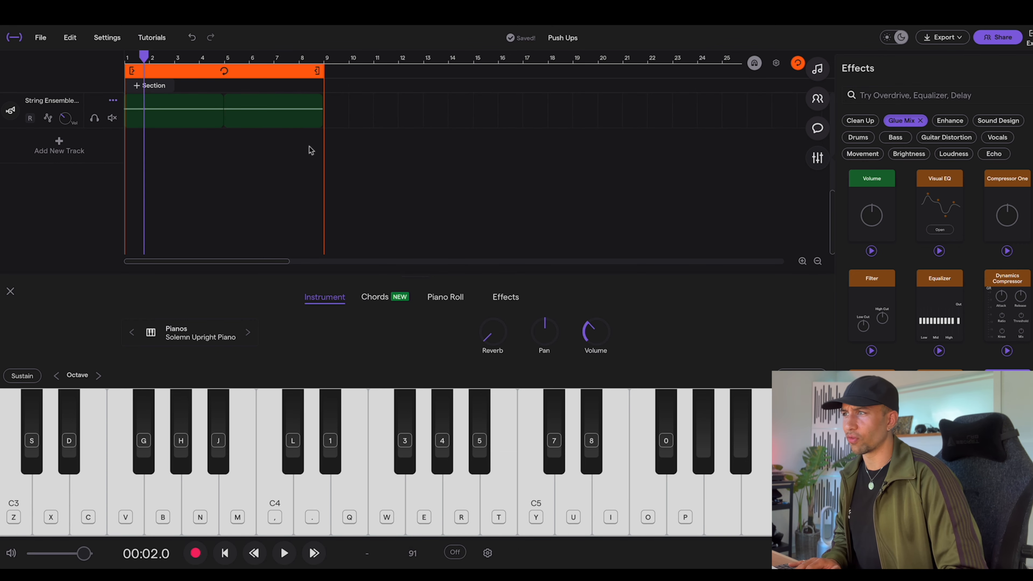
scroll(311, 150, "up", 3)
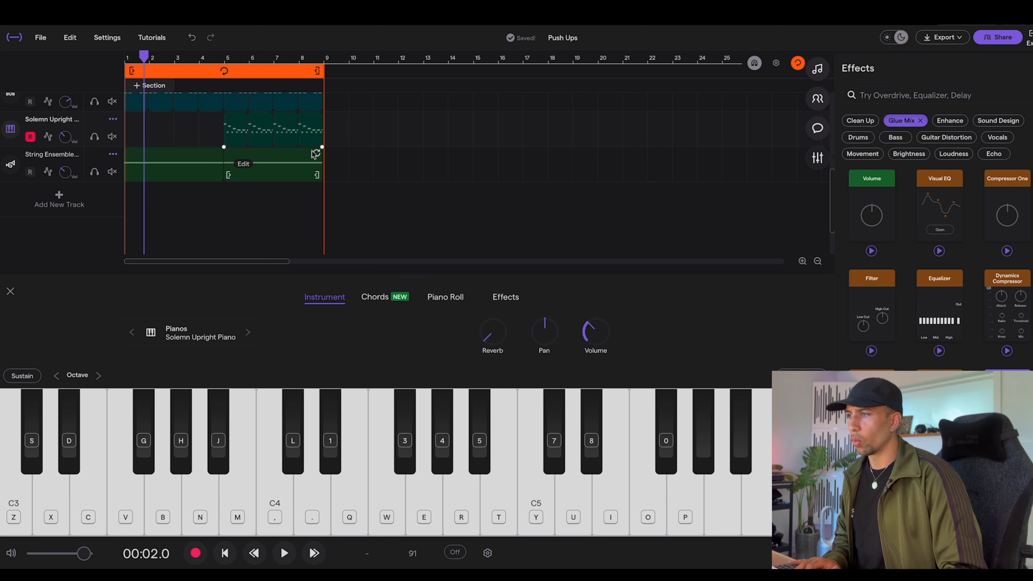
- Duplicate the String Ensemble track
scroll(173, 163, "up", 1)
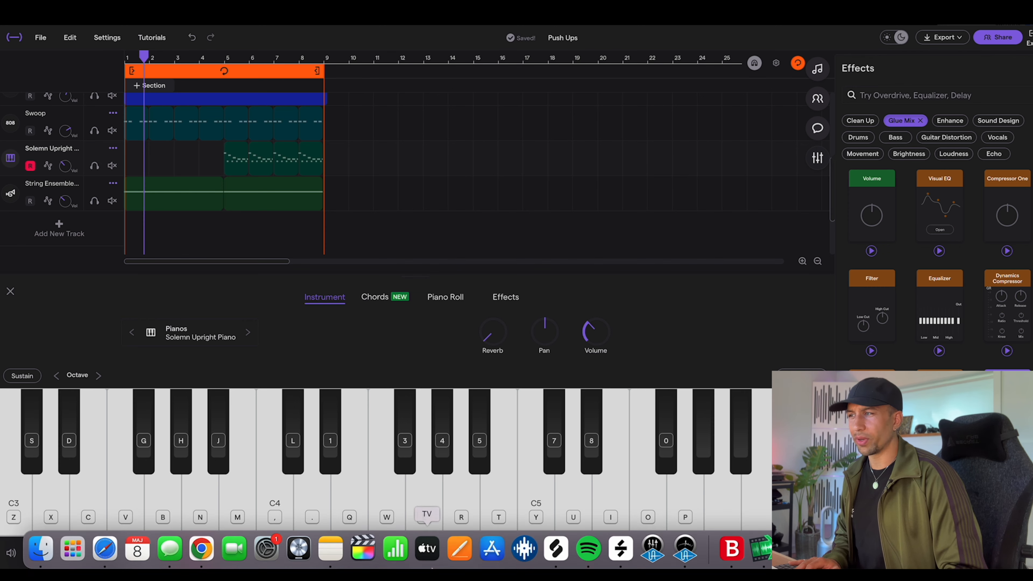
mouse_move(491, 554)
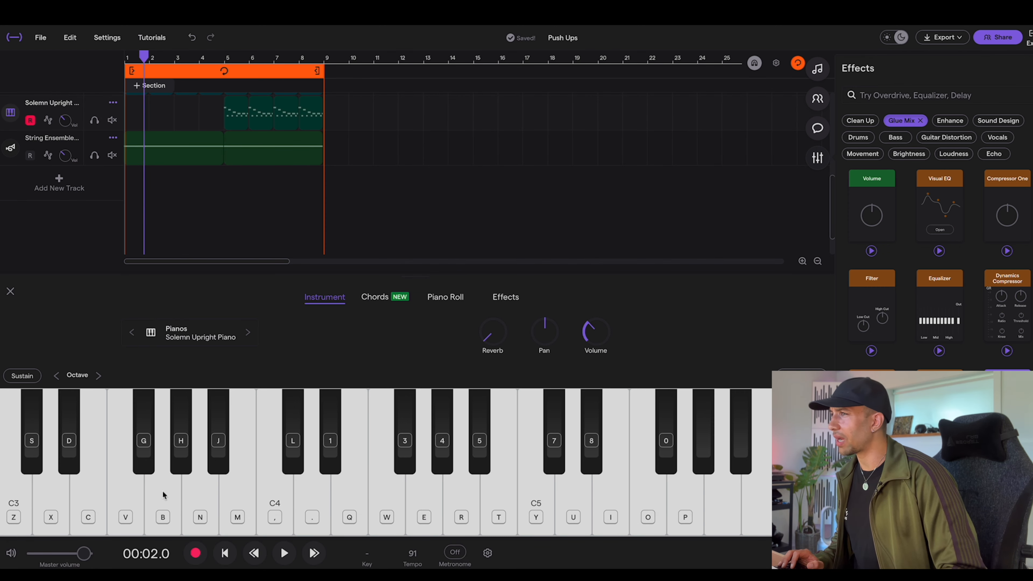
left_click(55, 141)
left_click(113, 137)
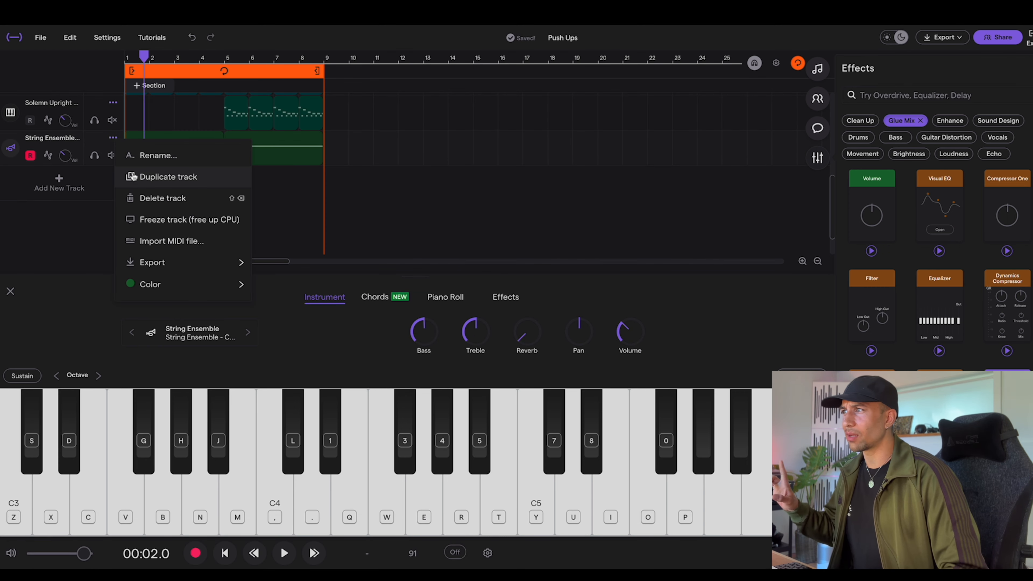
left_click(136, 176)
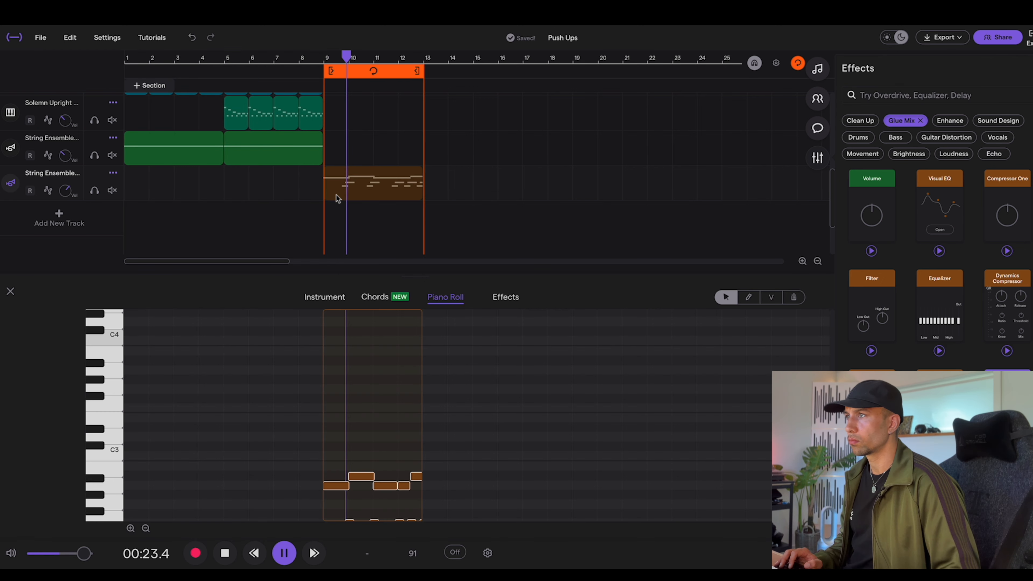
- Copy the bar 9–13 string clip to another String Ensemble track and change that track's instrument to Cello - Legato
right_click(350, 191)
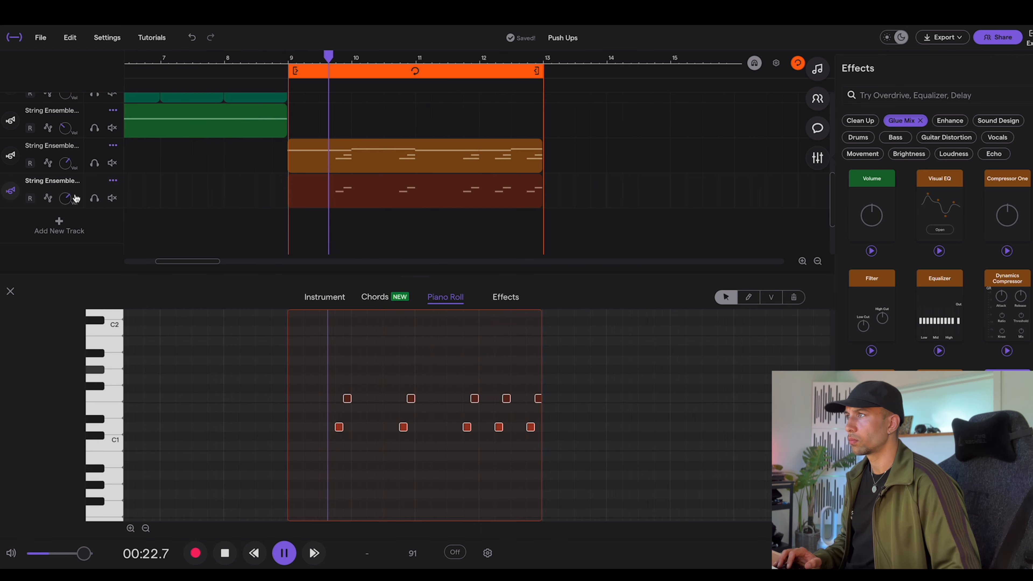
left_click(324, 297)
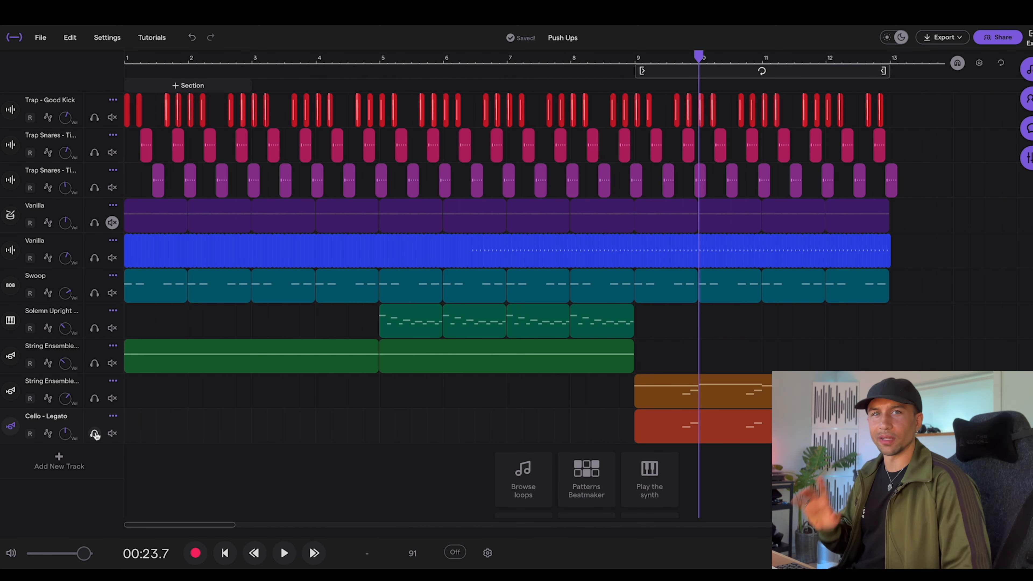
- Show the Cello - Legato track's effects and turn down the Bass of its 2-Band Eq
left_click(14, 427)
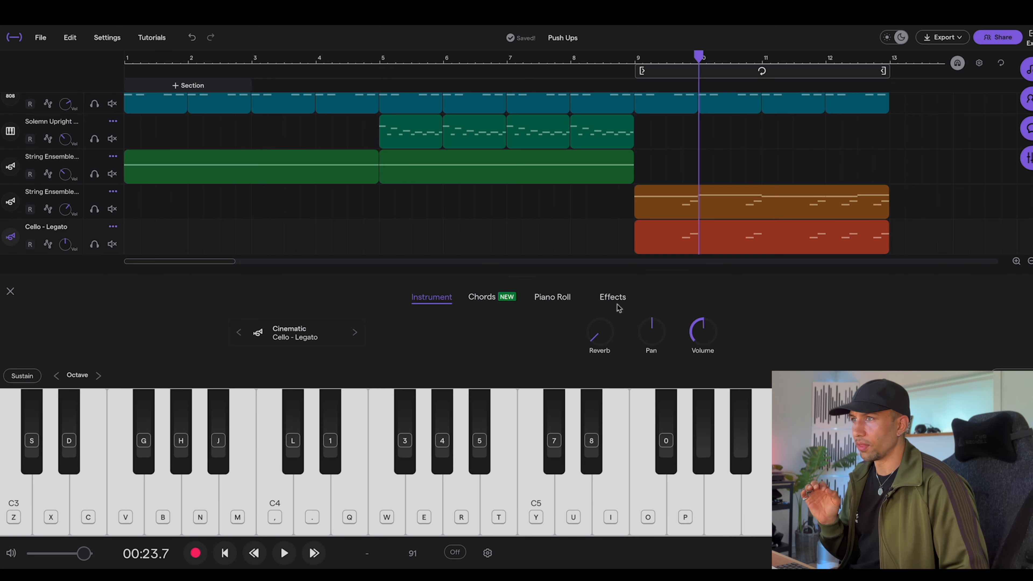
left_click(614, 300)
left_click(356, 412)
left_click_drag(250, 420, 234, 436)
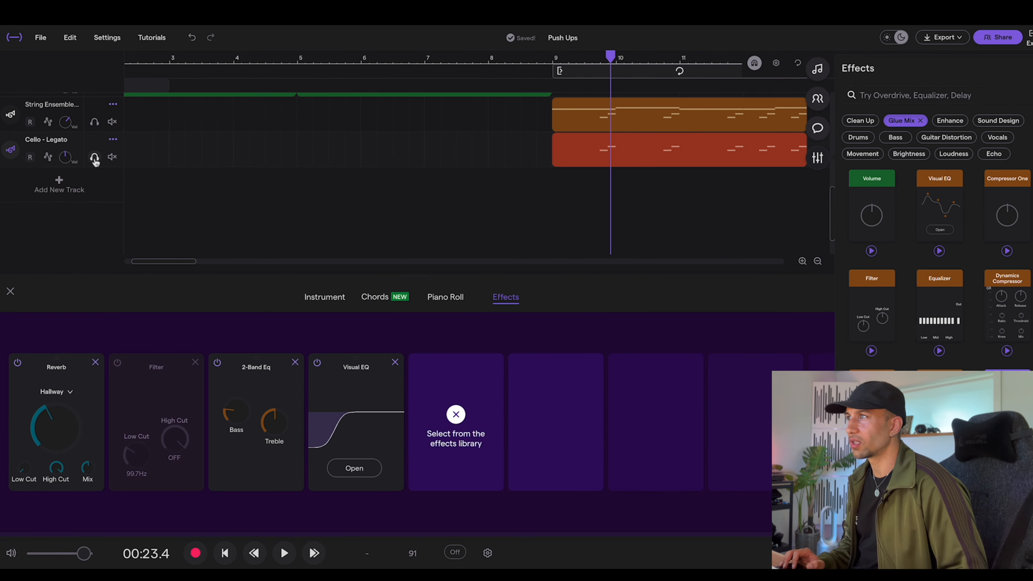
- Solo the Cello - Legato track and listen to its part from just before bar 10
left_click(95, 156)
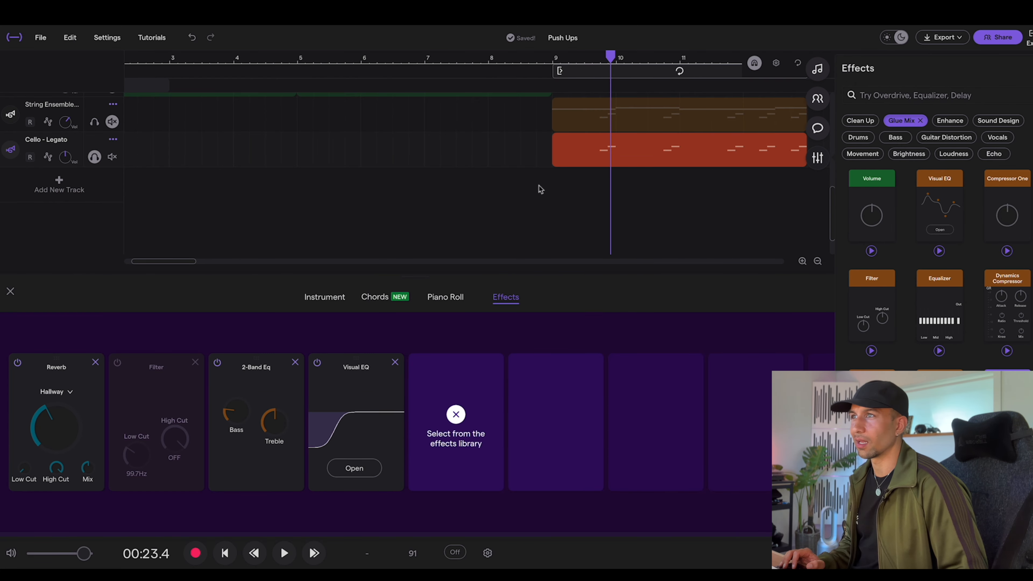
left_click(571, 194)
key("space")
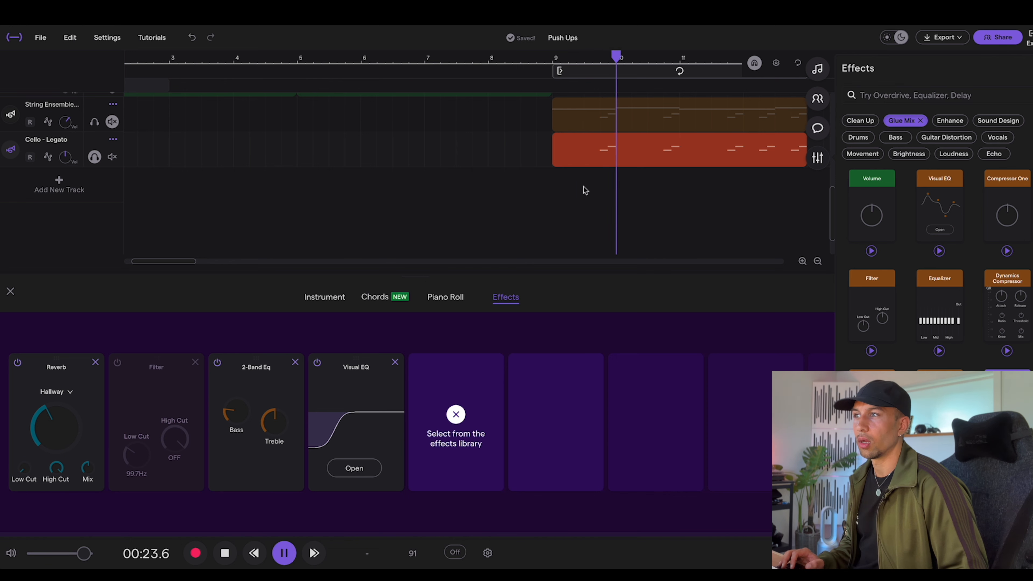
key("space")
- Adjust the low-end cut of the Cello - Legato track's Visual EQ curve and close the EQ
left_click(361, 472)
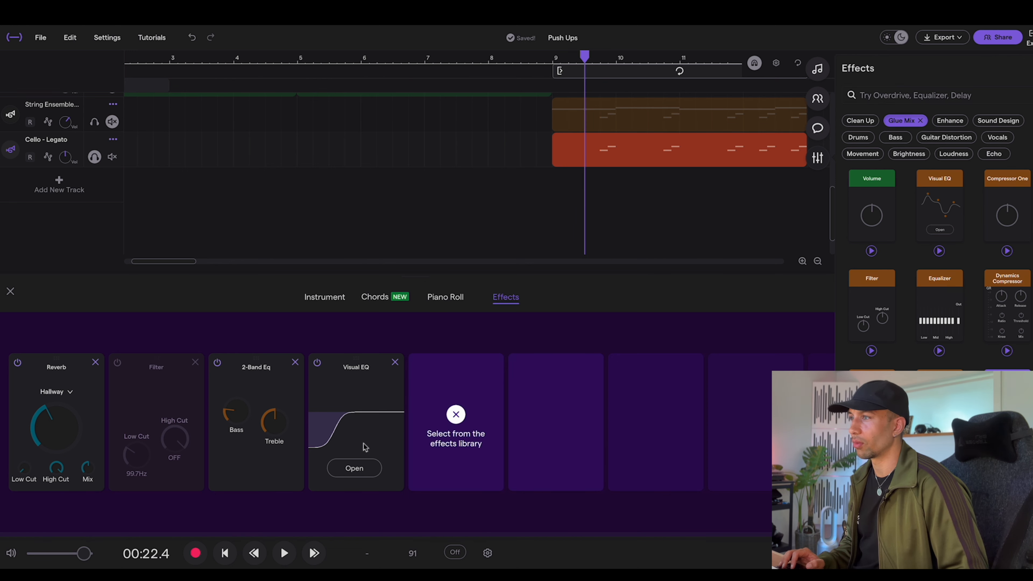
left_click_drag(452, 246, 426, 260)
left_click(743, 245)
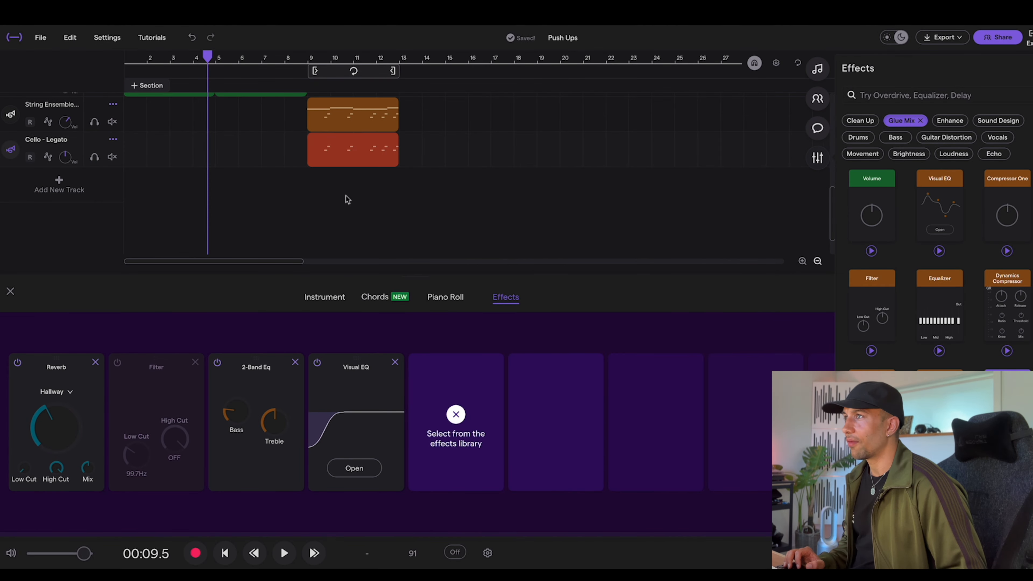
- Place the playhead near bar 10 and audition open hat samples in the loop library, including Metro - Savage and Munchies - Chase
left_click(286, 205)
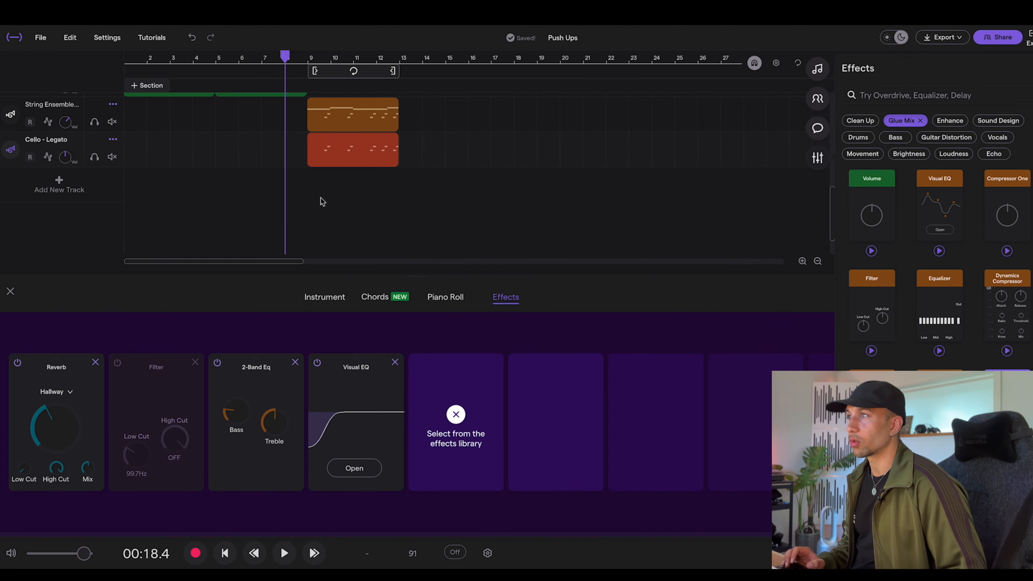
left_click(331, 199)
left_click(816, 109)
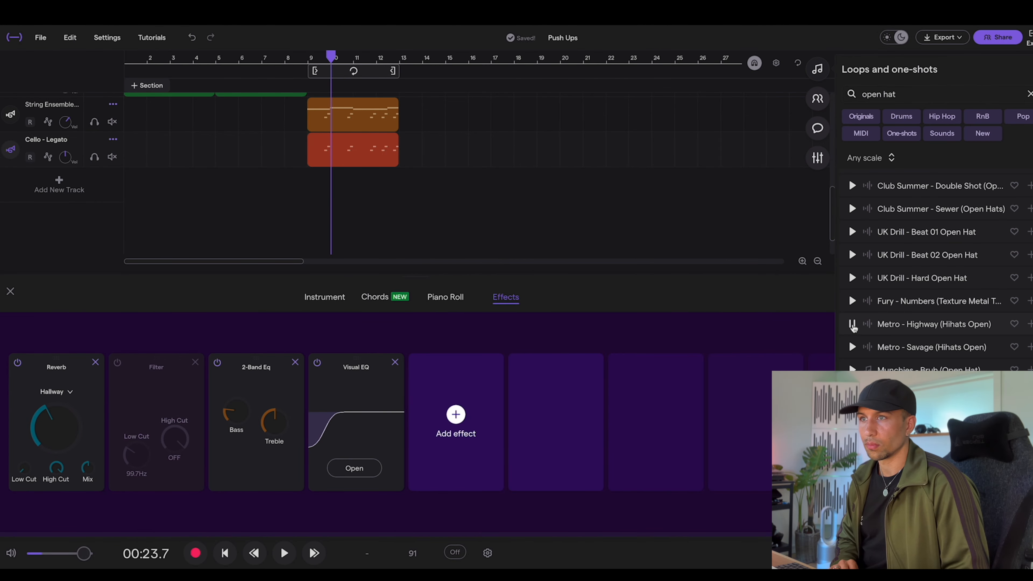
left_click(853, 346)
scroll(852, 326, "down", 1)
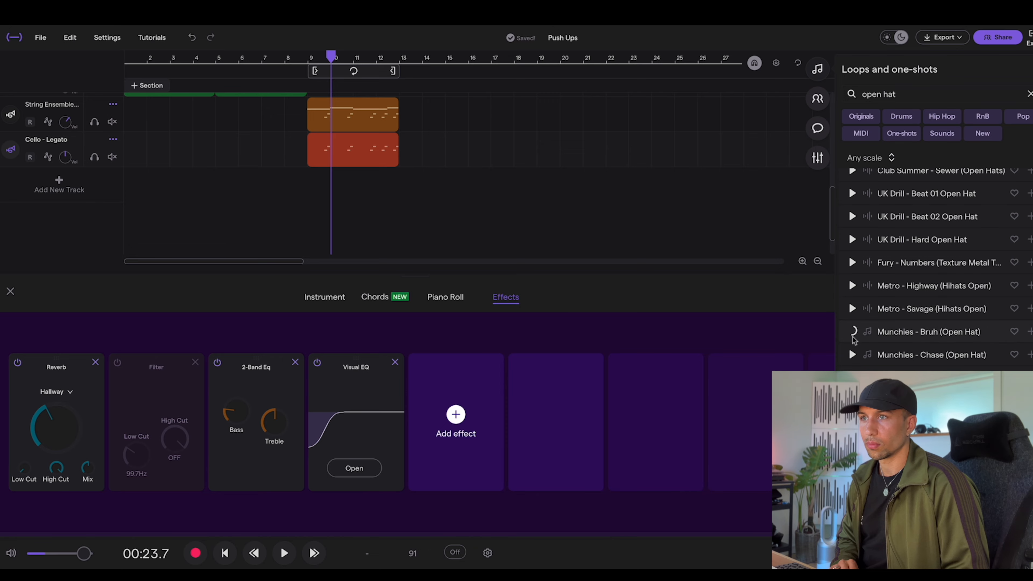
left_click(852, 355)
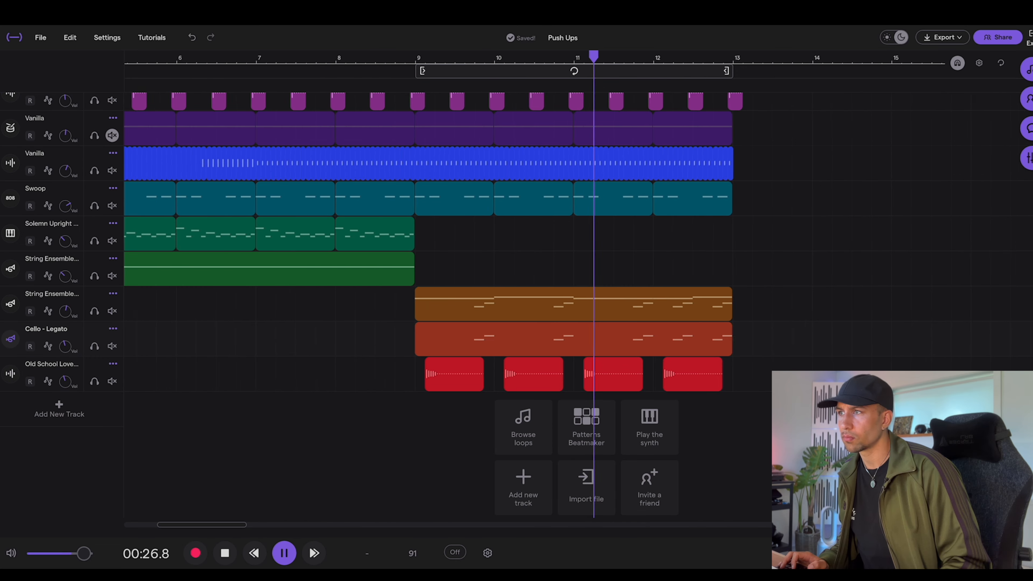
- Review the full arrangement and listen to the 808 02 (Original) track on its own from bar 5
scroll(362, 341, "down", 5)
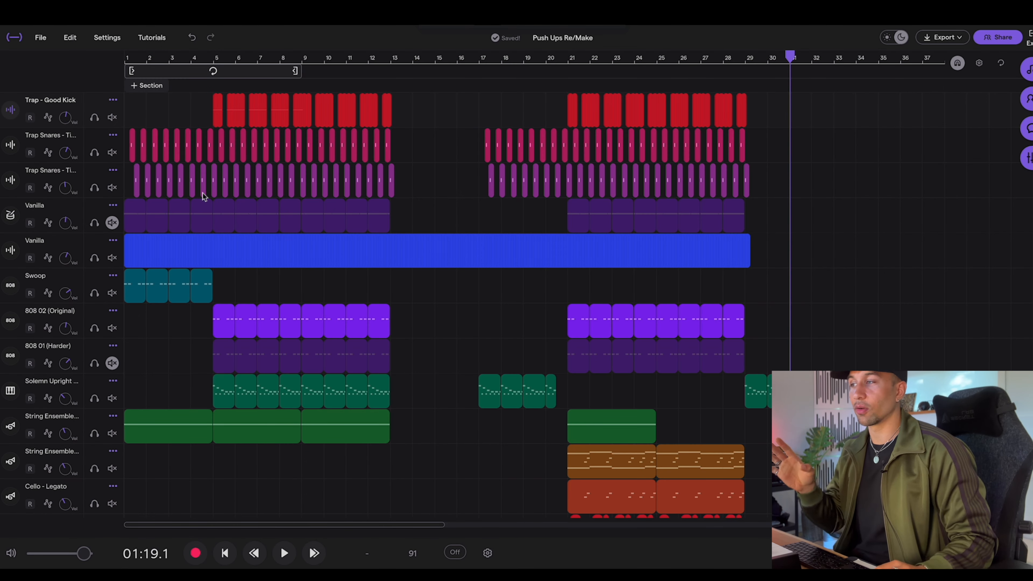
scroll(207, 211, "down", 4)
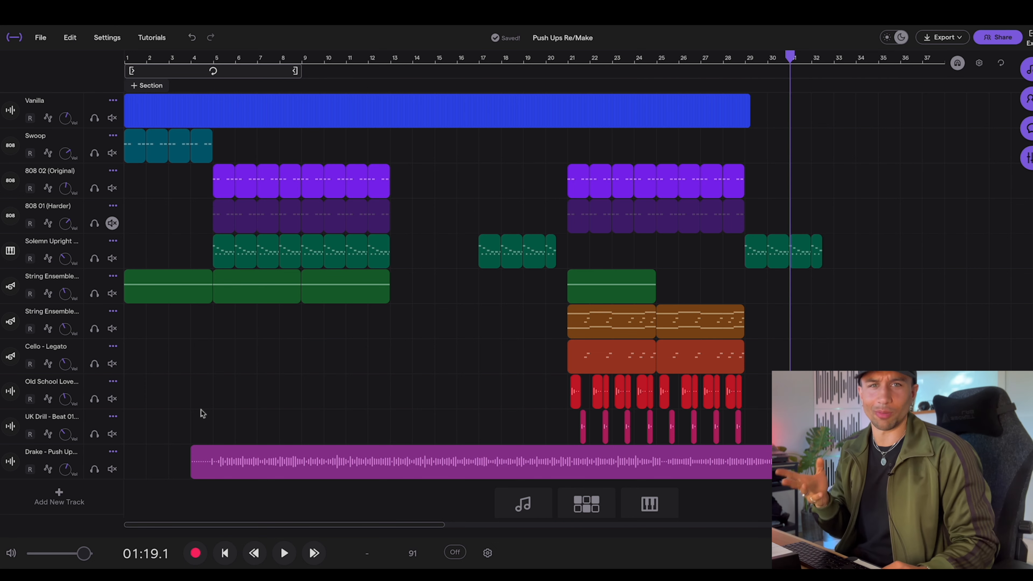
scroll(191, 412, "up", 4)
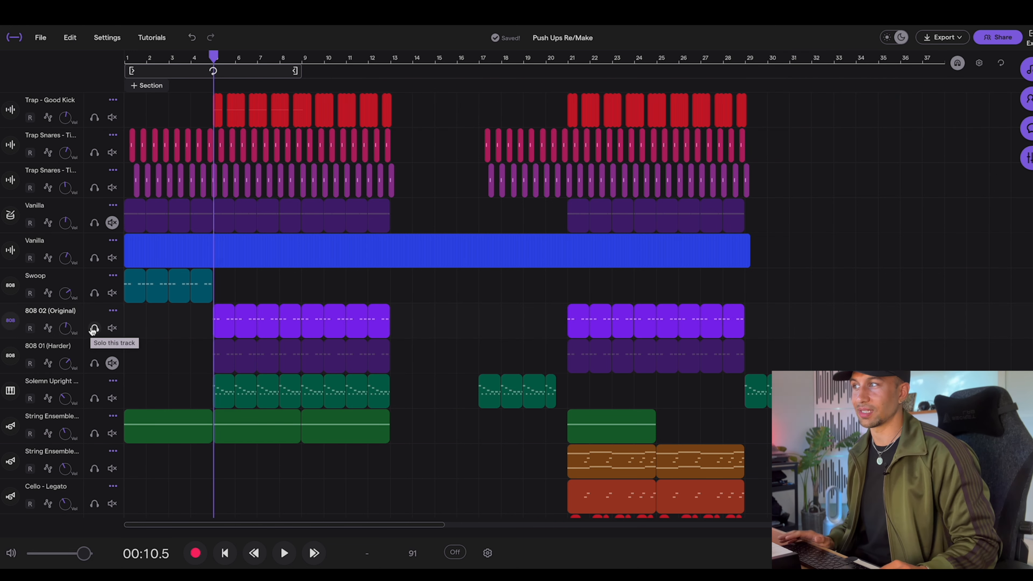
left_click(93, 328)
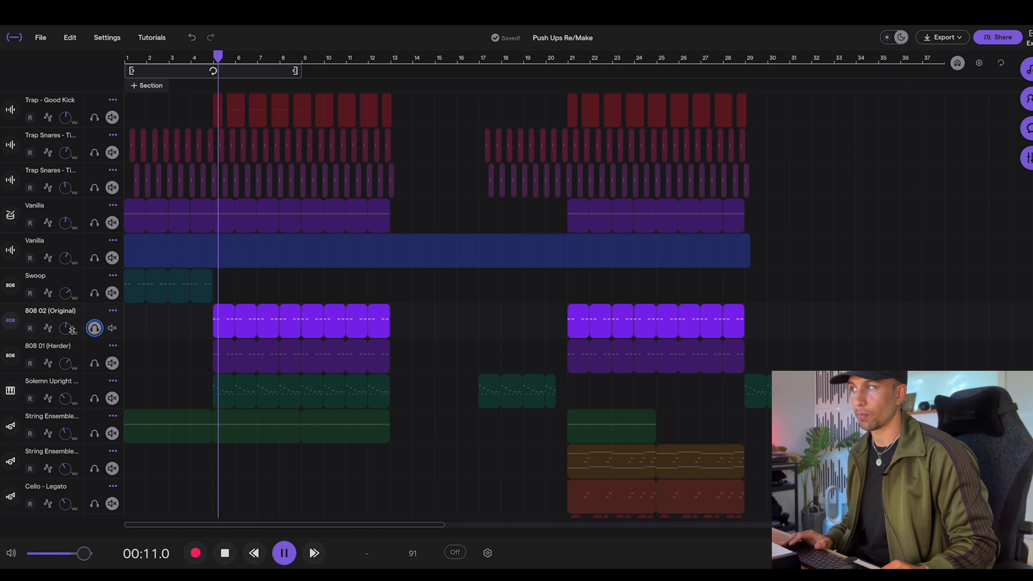
key("space")
left_click(94, 329)
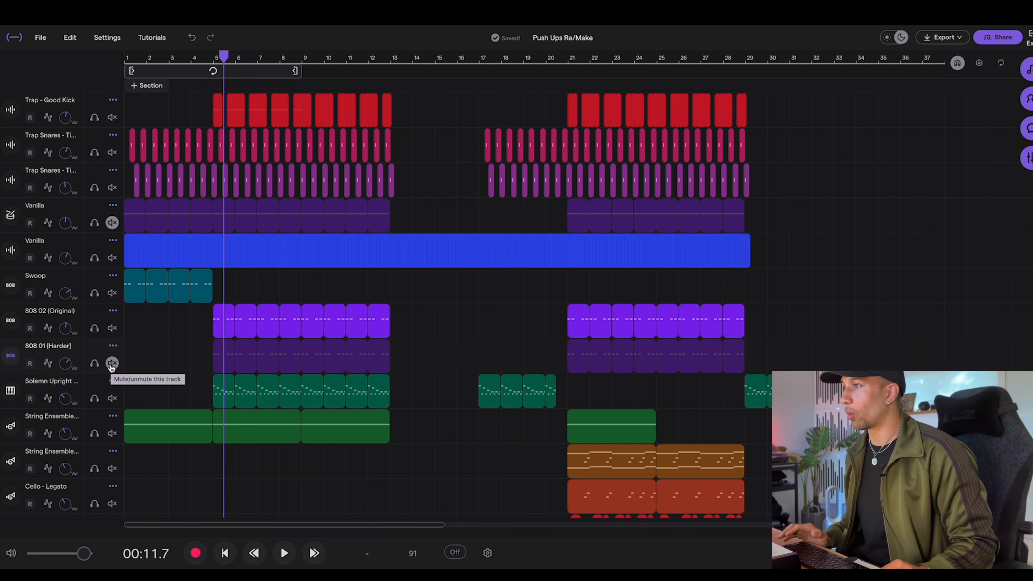
- Audition the unmuted 808 01 (Harder) track in solo, mute it again and return the playhead to the start
left_click(111, 364)
left_click(95, 362)
key("space")
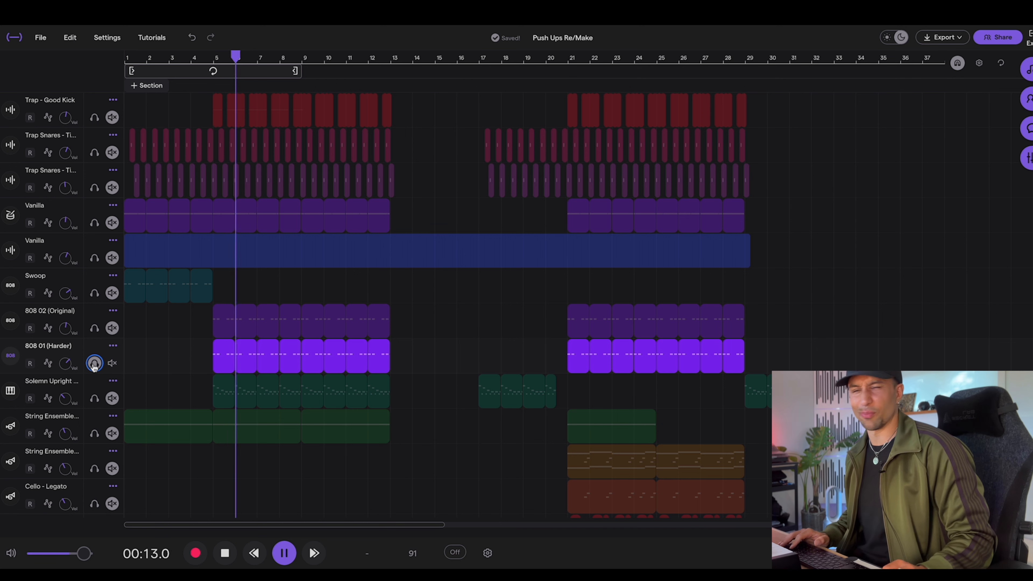
key("space")
left_click(94, 362)
scroll(180, 364, "down", 3)
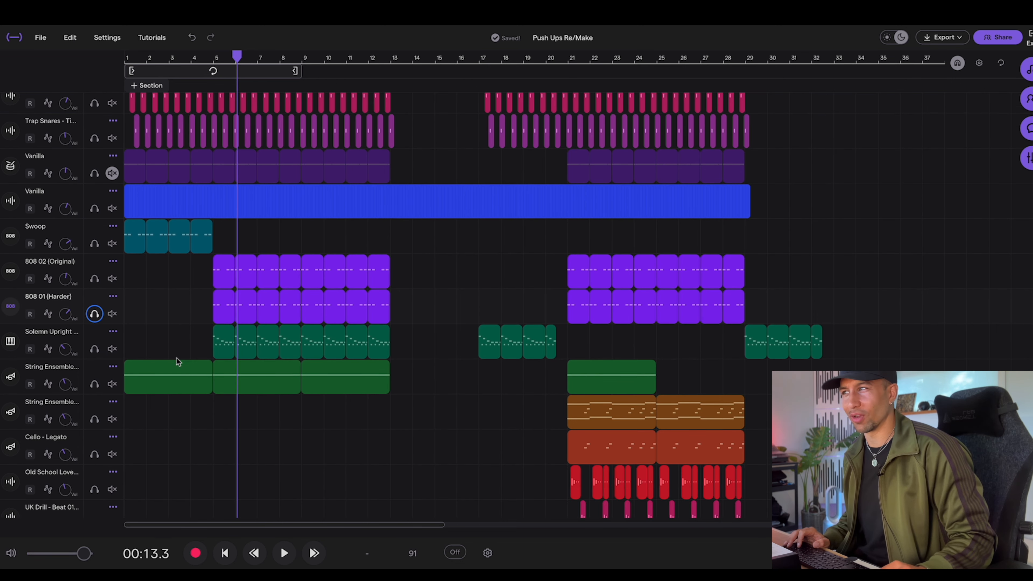
left_click(112, 284)
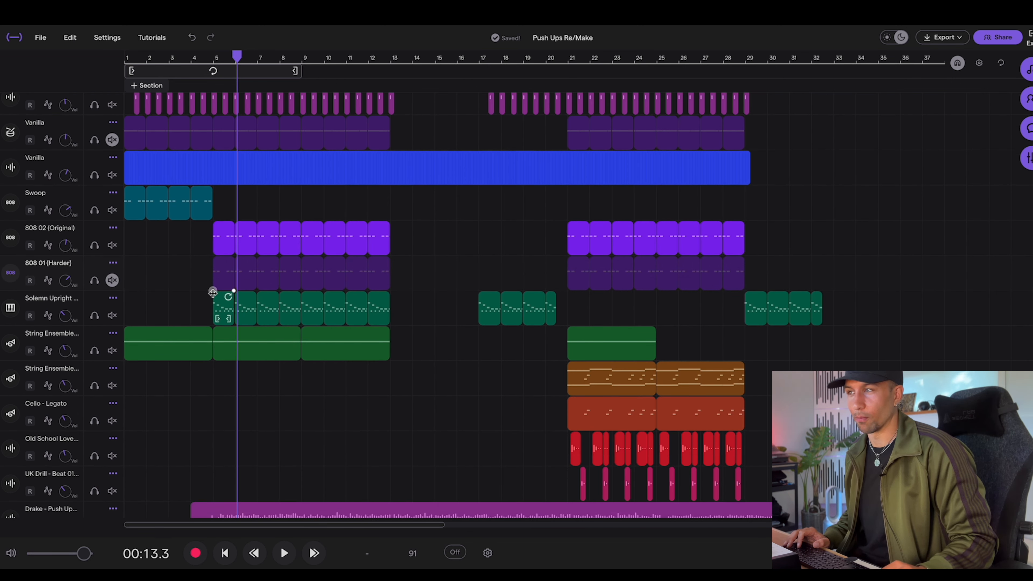
scroll(173, 343, "up", 3)
key("Return")
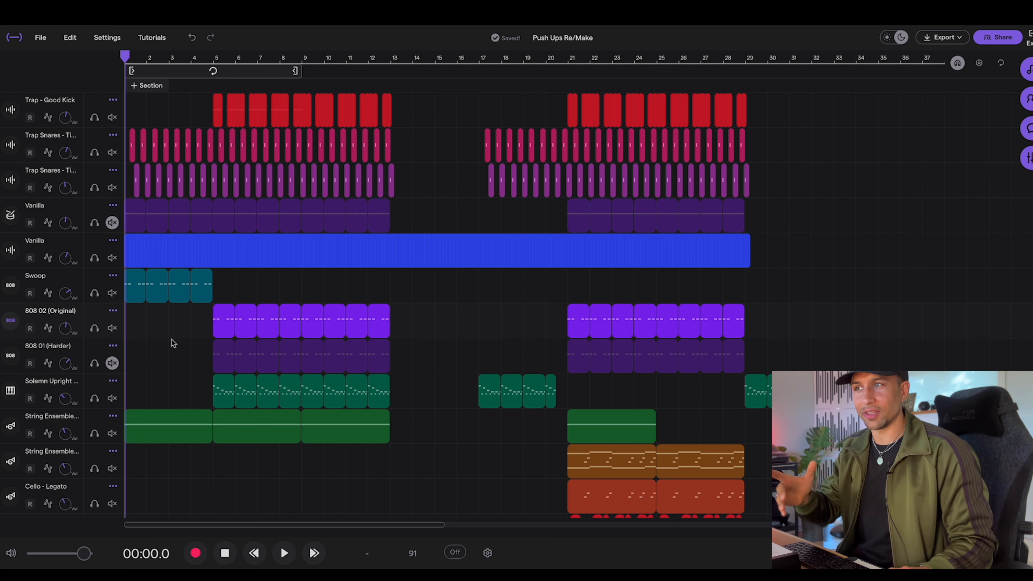